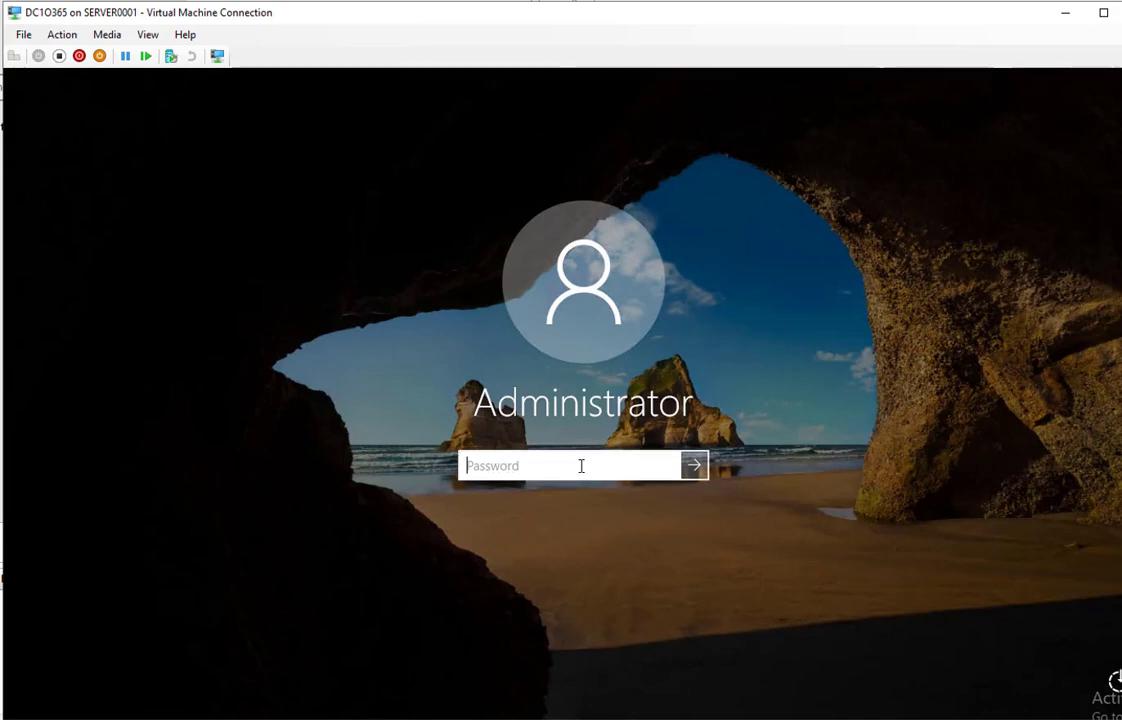
Sign in as Administrator and run hostname in an elevated Command Prompt, confirming DC1O365
{"action": "type", "text": "•••••••••"}
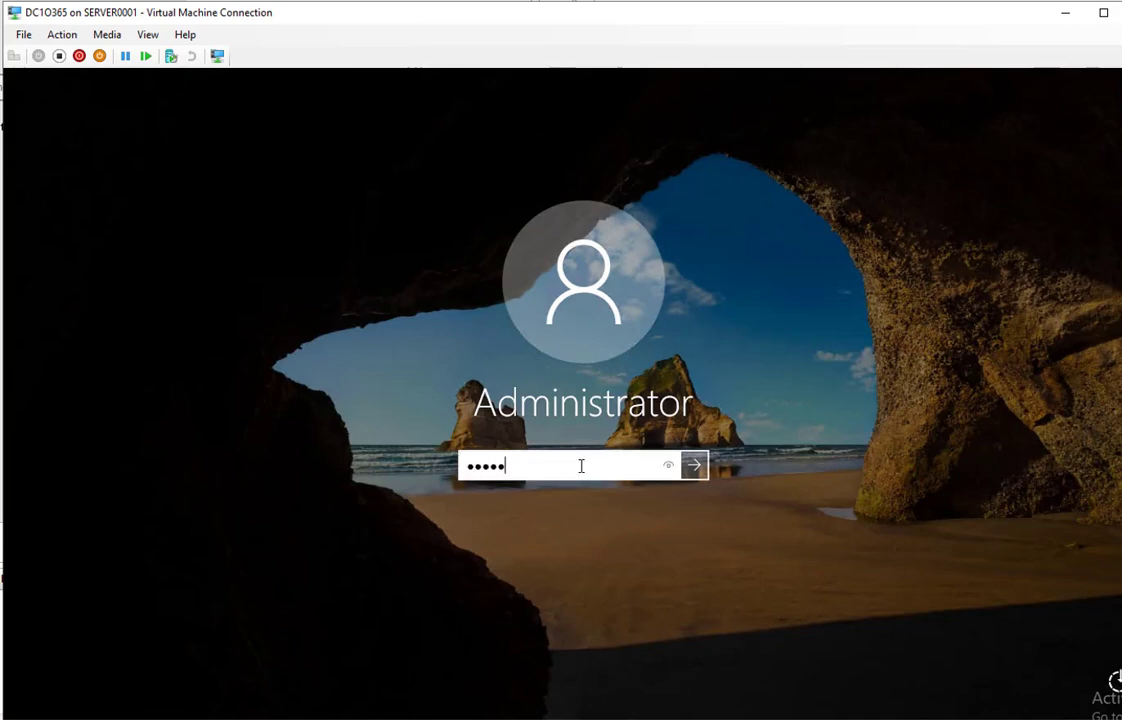
{"action": "key", "text": "Return"}
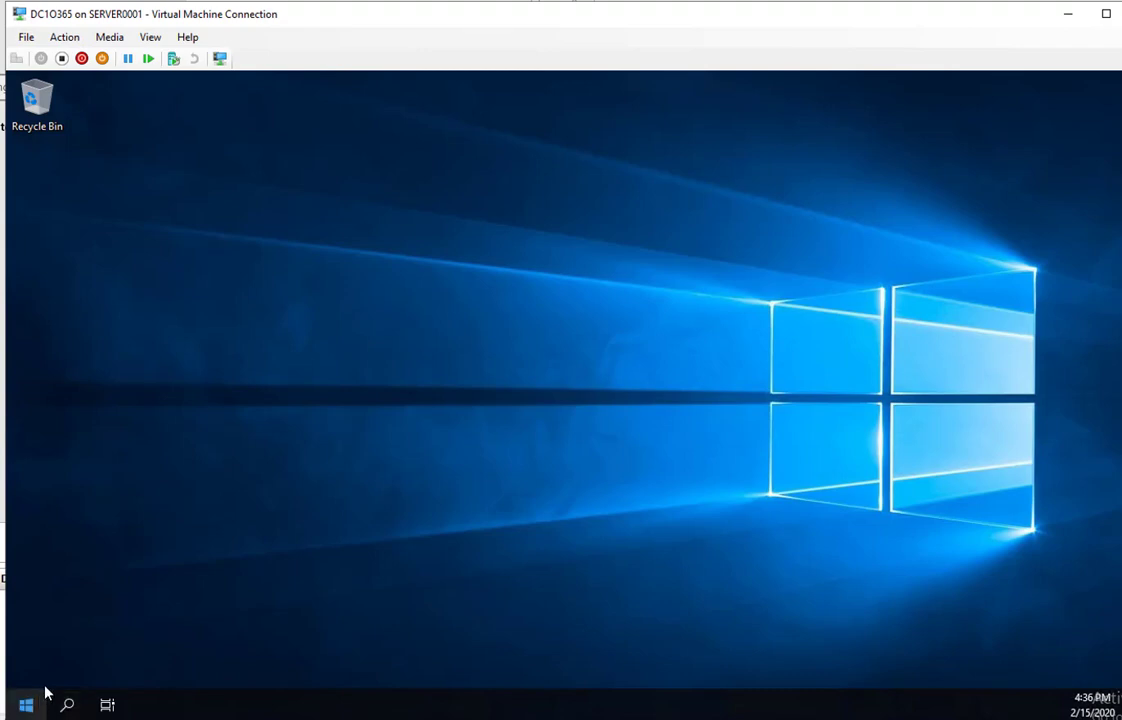
{"action": "right_click", "coordinate": [30, 705]}
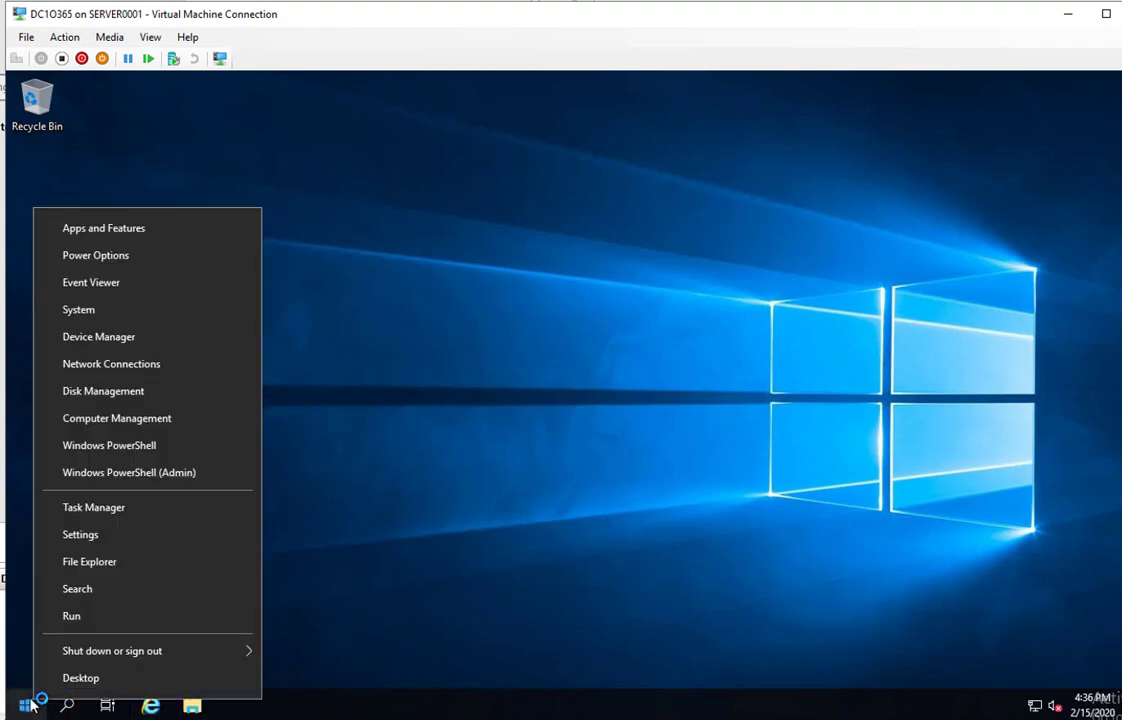
{"action": "left_click", "coordinate": [185, 614]}
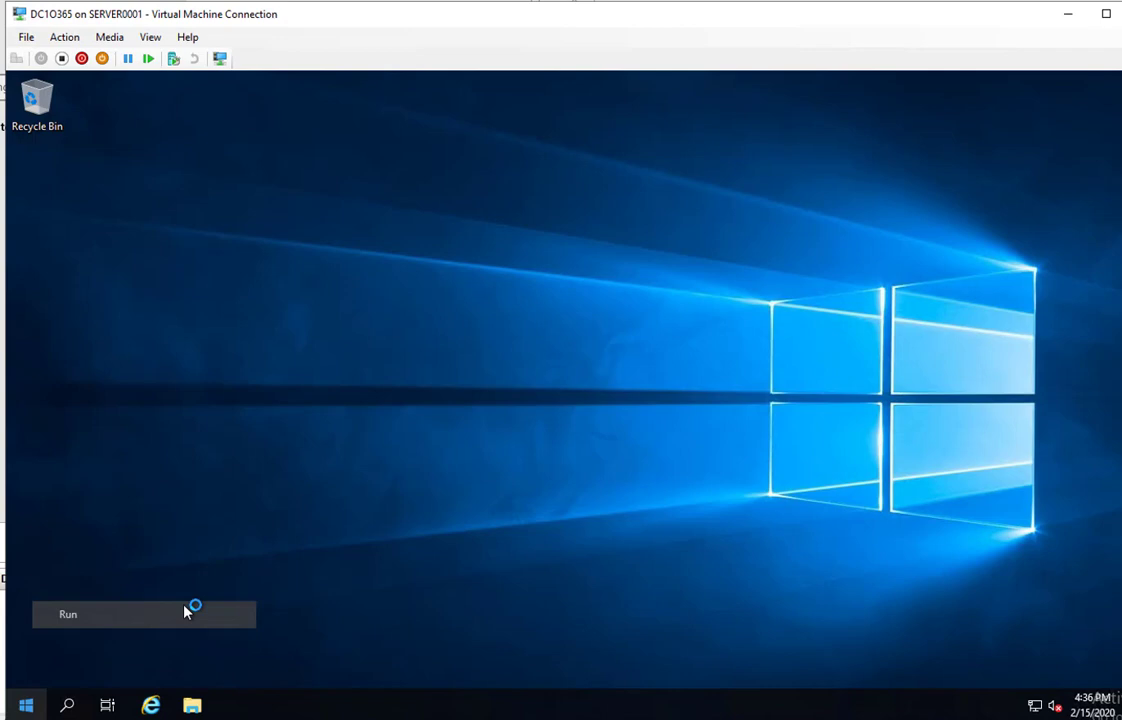
{"action": "key", "text": "Escape"}
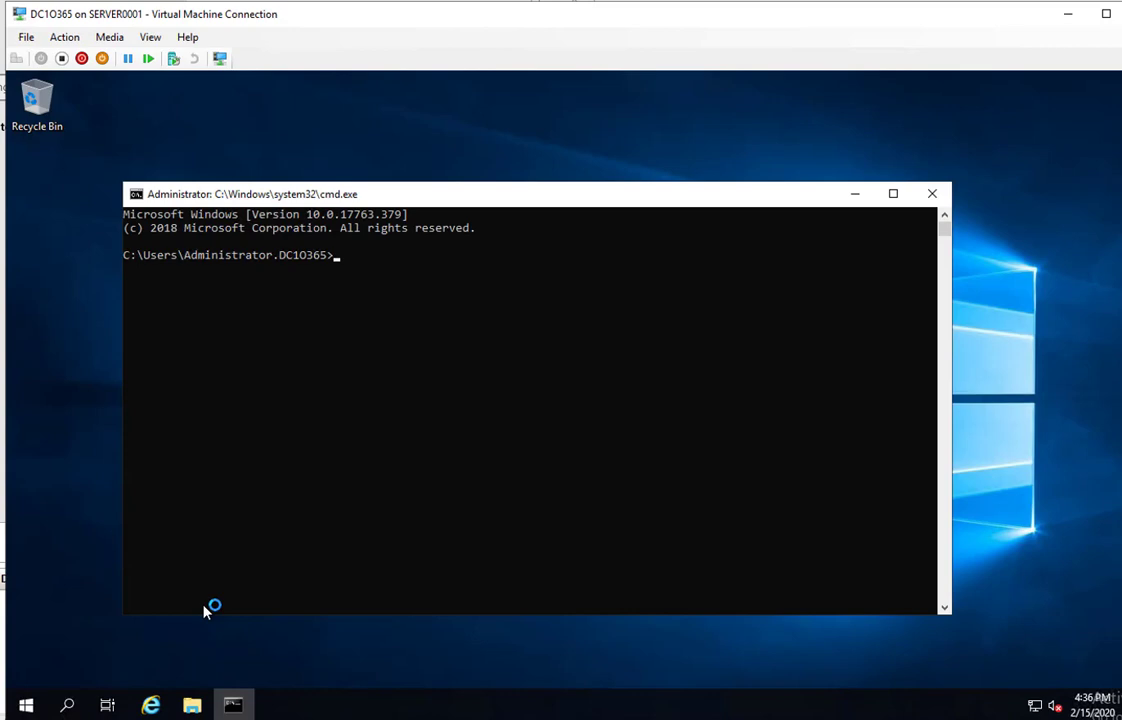
{"action": "type", "text": "hostname"}
{"action": "key", "text": "Return"}
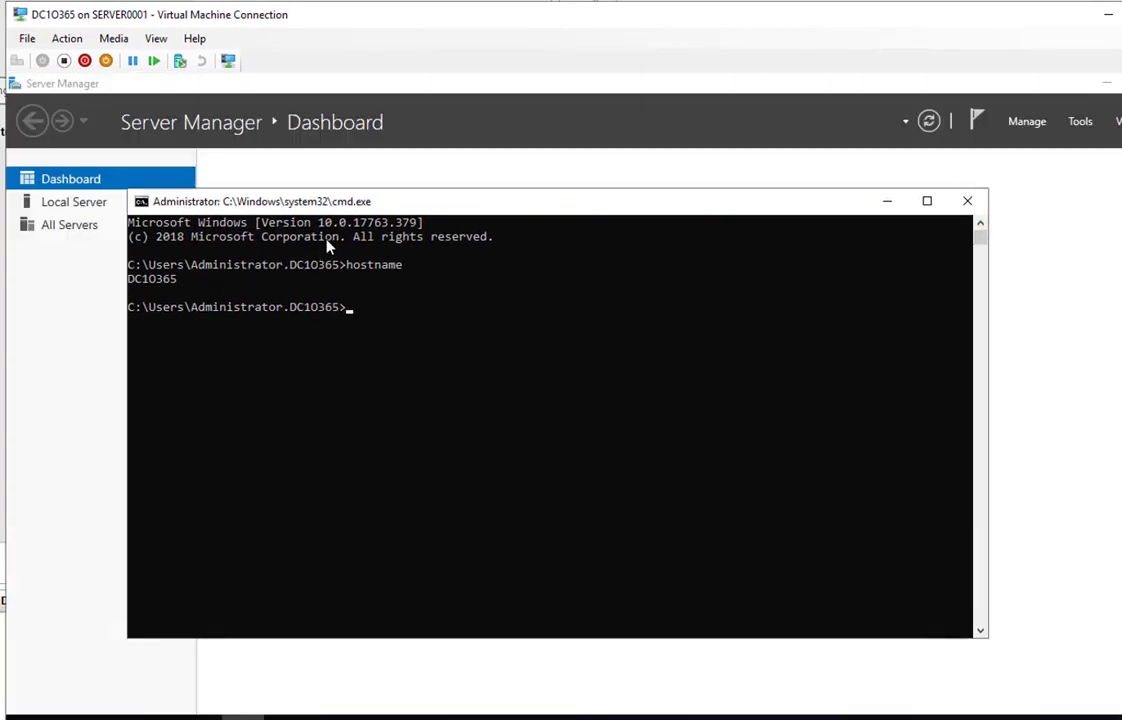
Start Add Roles and Features with role-based installation targeting this server
{"action": "left_click", "coordinate": [888, 203]}
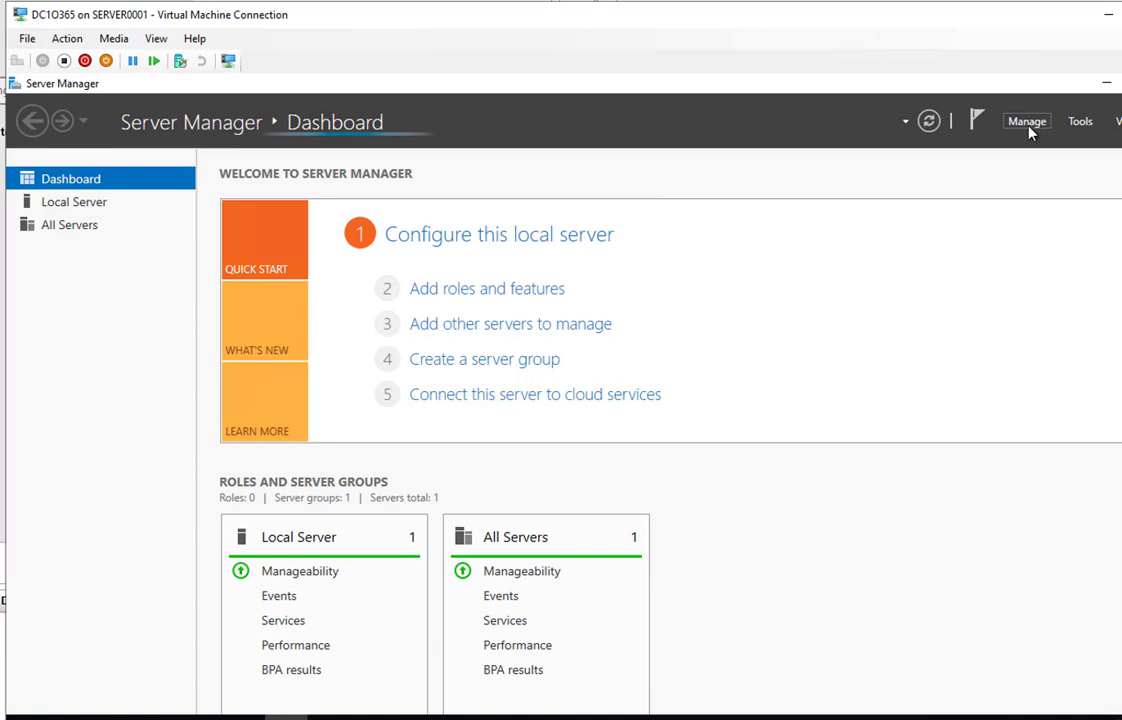
{"action": "left_click", "coordinate": [1027, 122]}
{"action": "left_click", "coordinate": [1118, 204]}
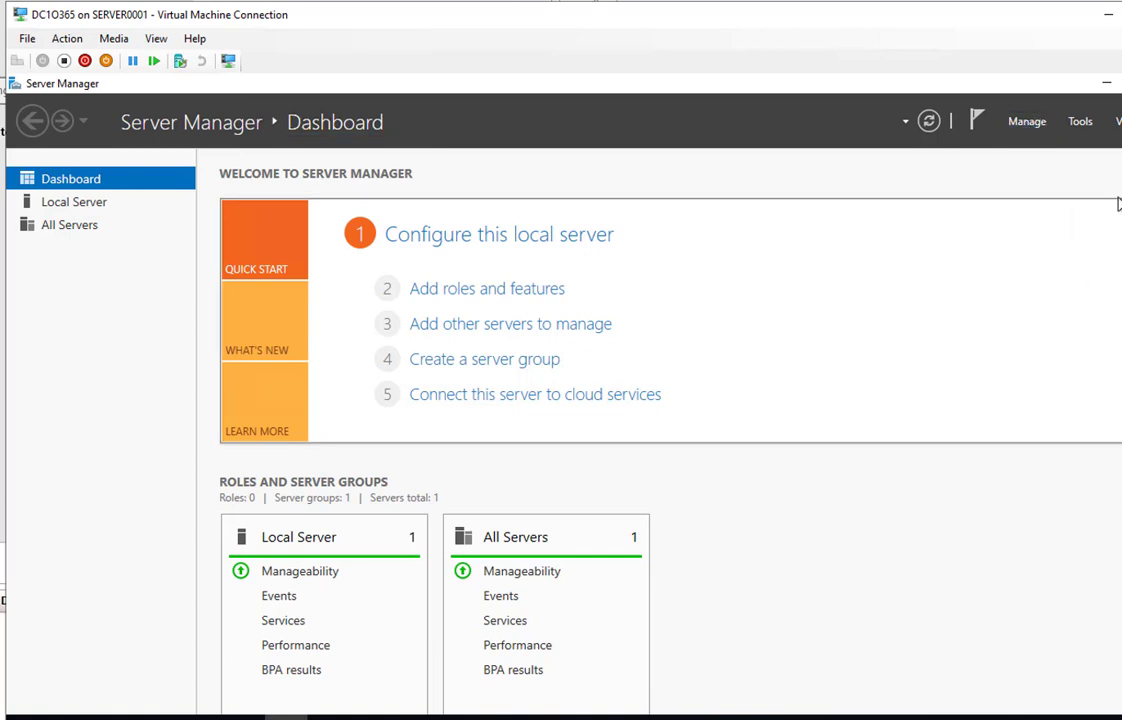
{"action": "left_click", "coordinate": [1027, 122]}
{"action": "left_click", "coordinate": [1032, 146]}
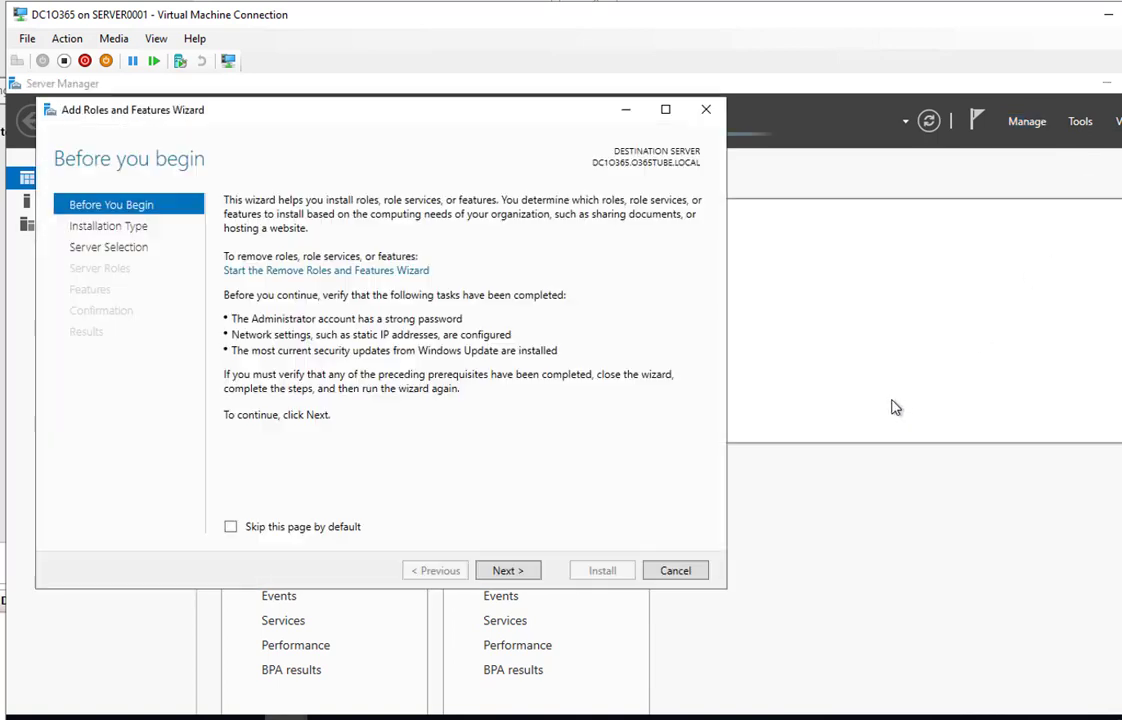
{"action": "left_click", "coordinate": [508, 572]}
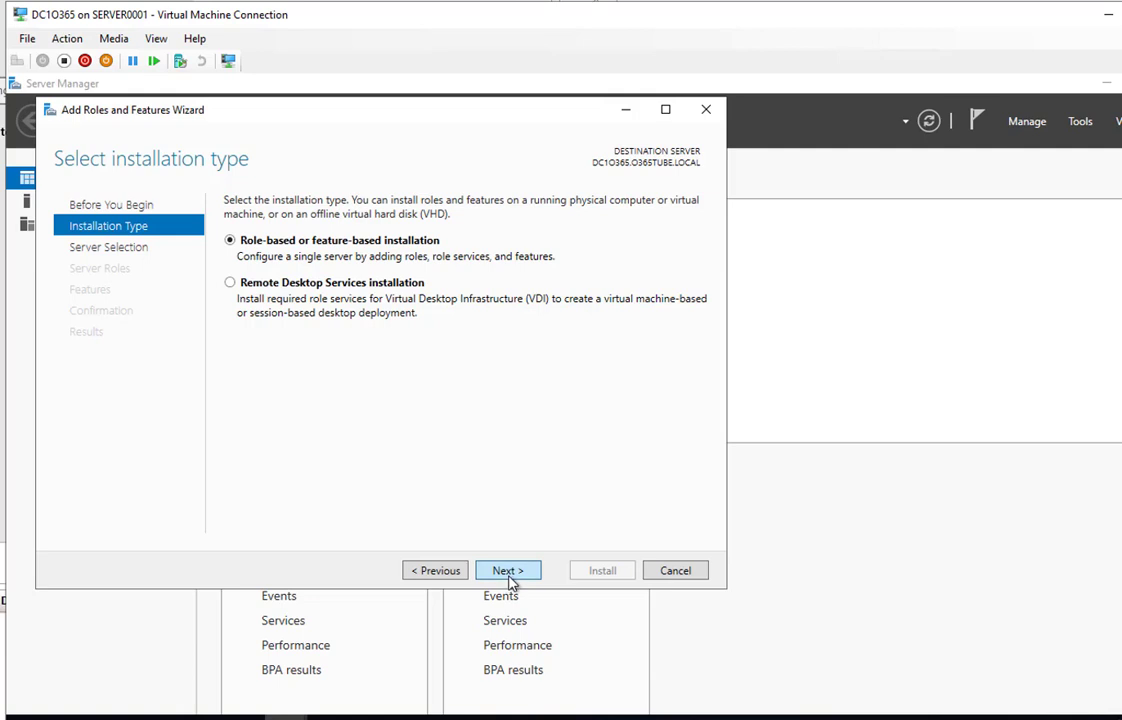
{"action": "left_click", "coordinate": [509, 578]}
{"action": "left_click", "coordinate": [514, 575]}
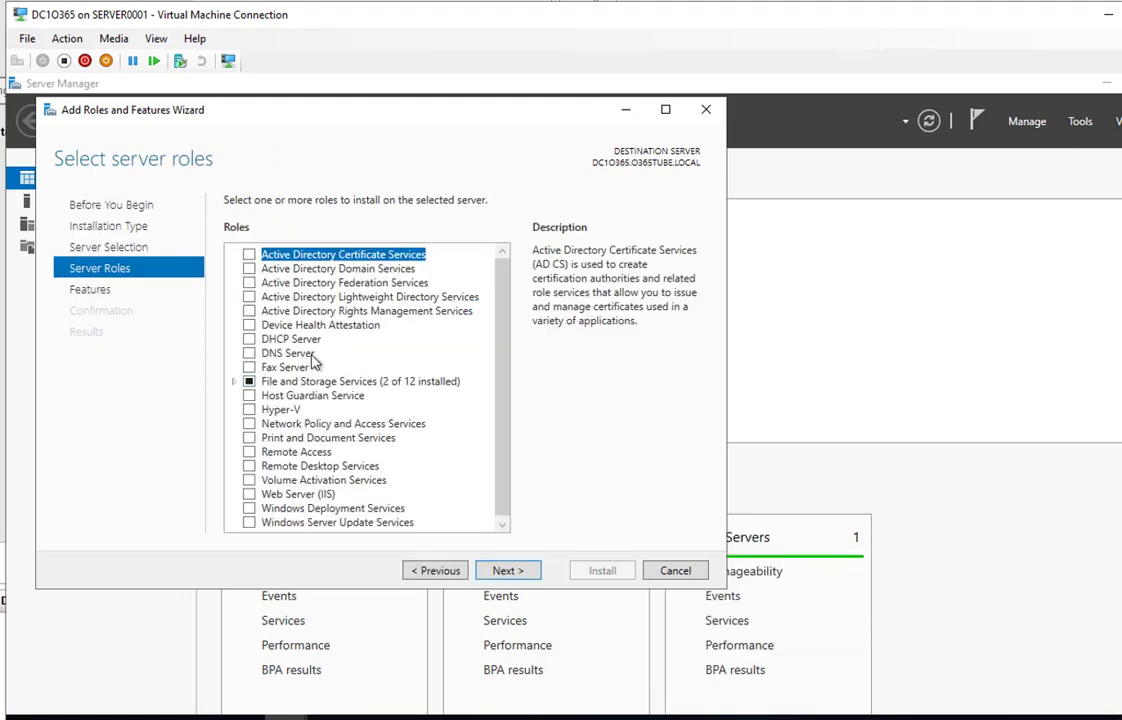
Select the DNS Server role with DNS Server Tools and install it
{"action": "left_click", "coordinate": [248, 353]}
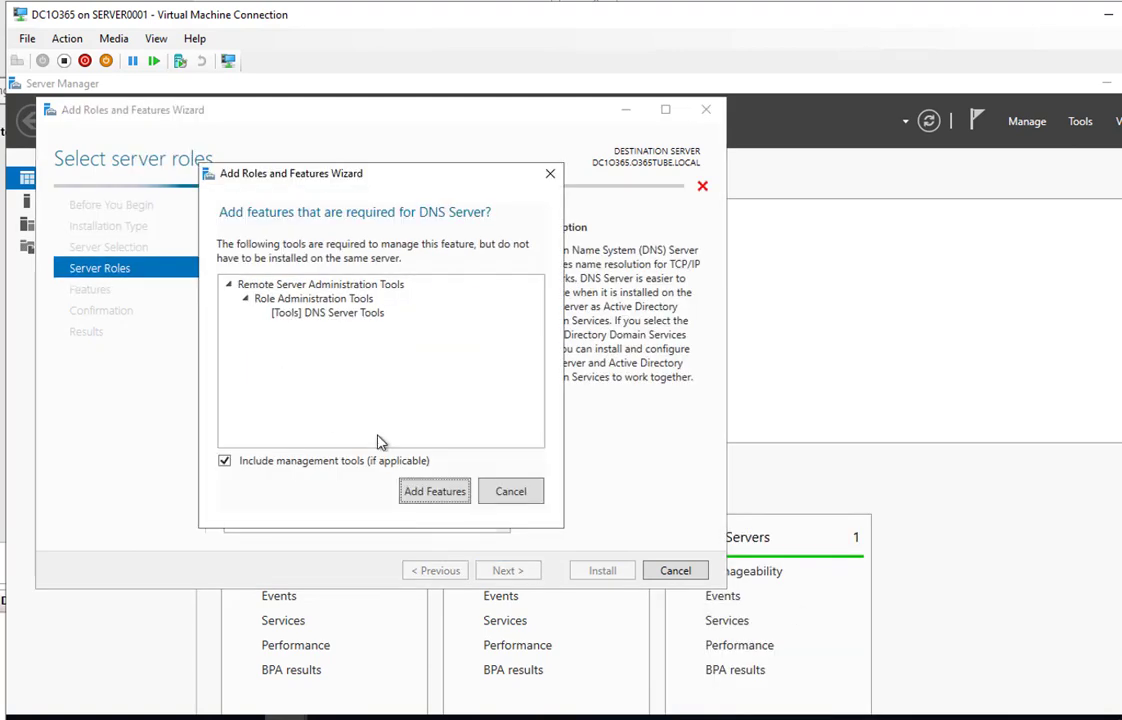
{"action": "left_click", "coordinate": [433, 493]}
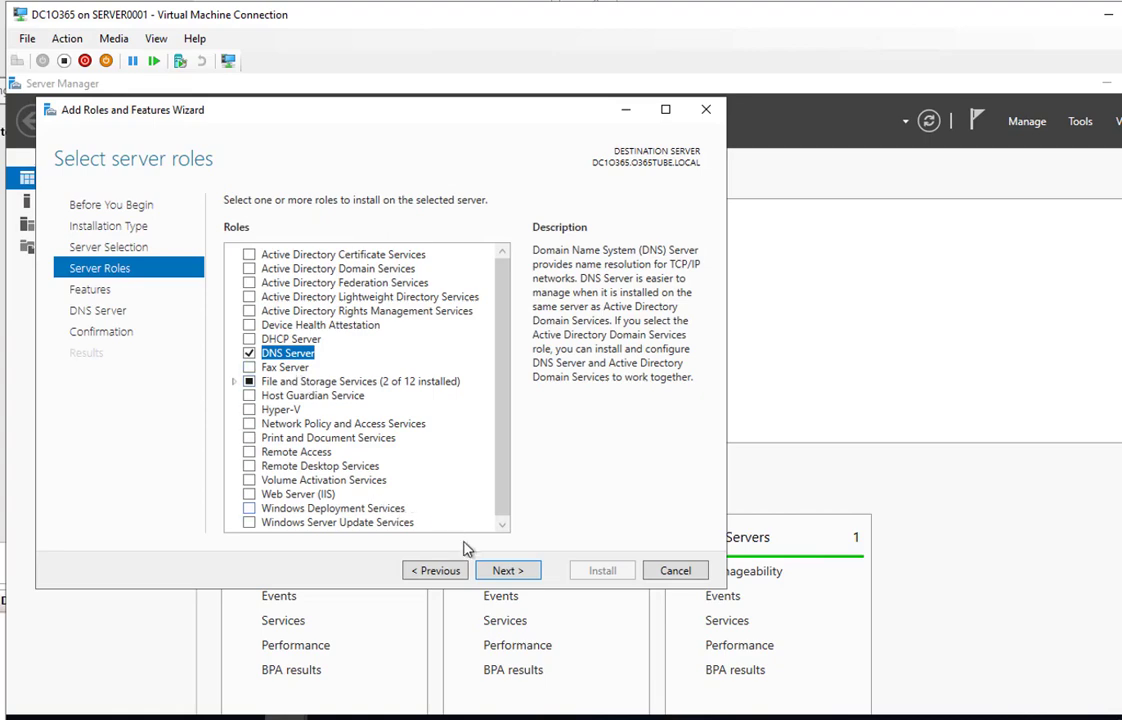
{"action": "left_click", "coordinate": [508, 570]}
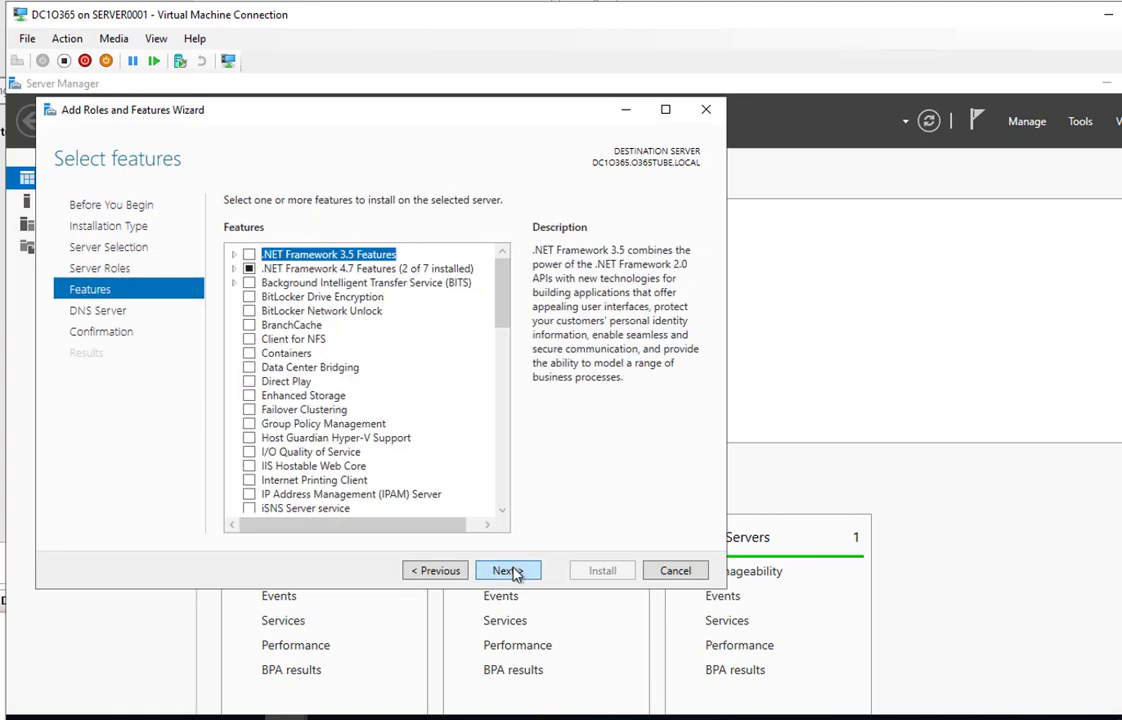
{"action": "left_click", "coordinate": [513, 572]}
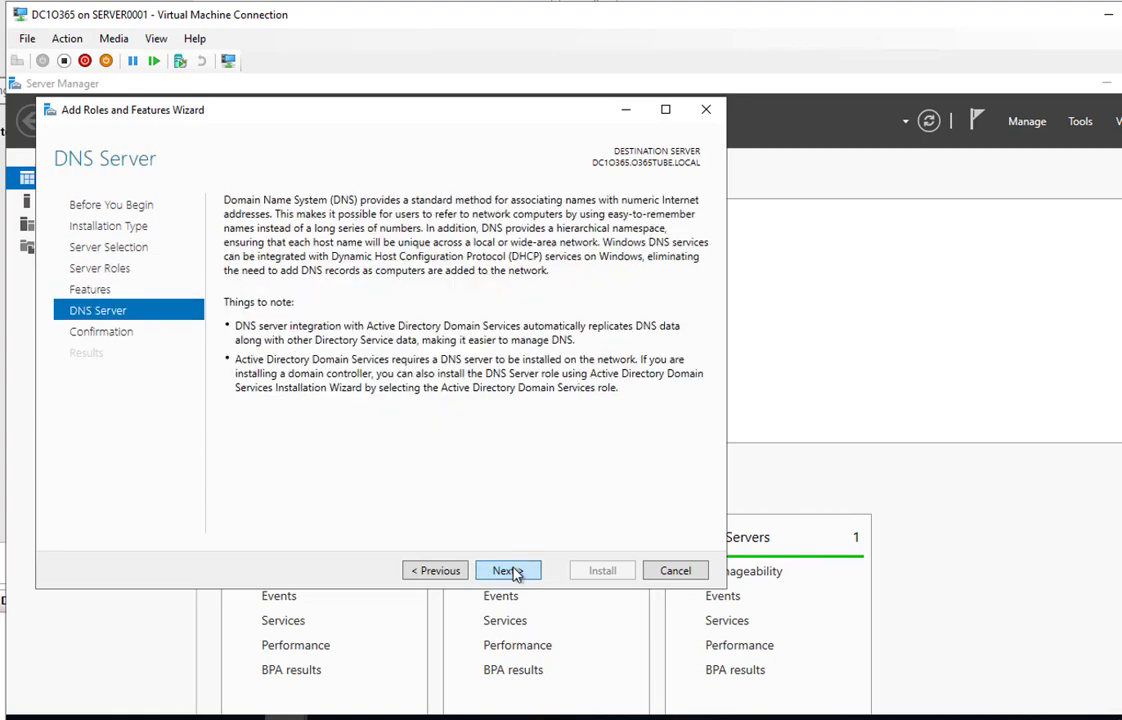
{"action": "left_click", "coordinate": [512, 571]}
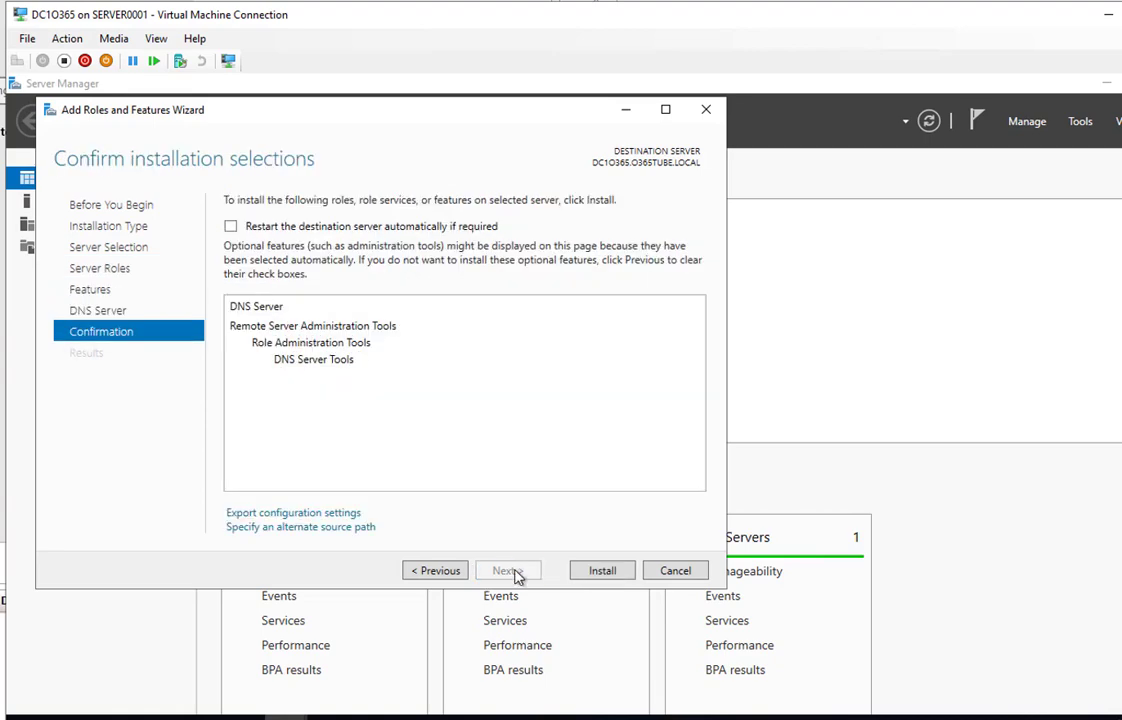
{"action": "left_click", "coordinate": [603, 571]}
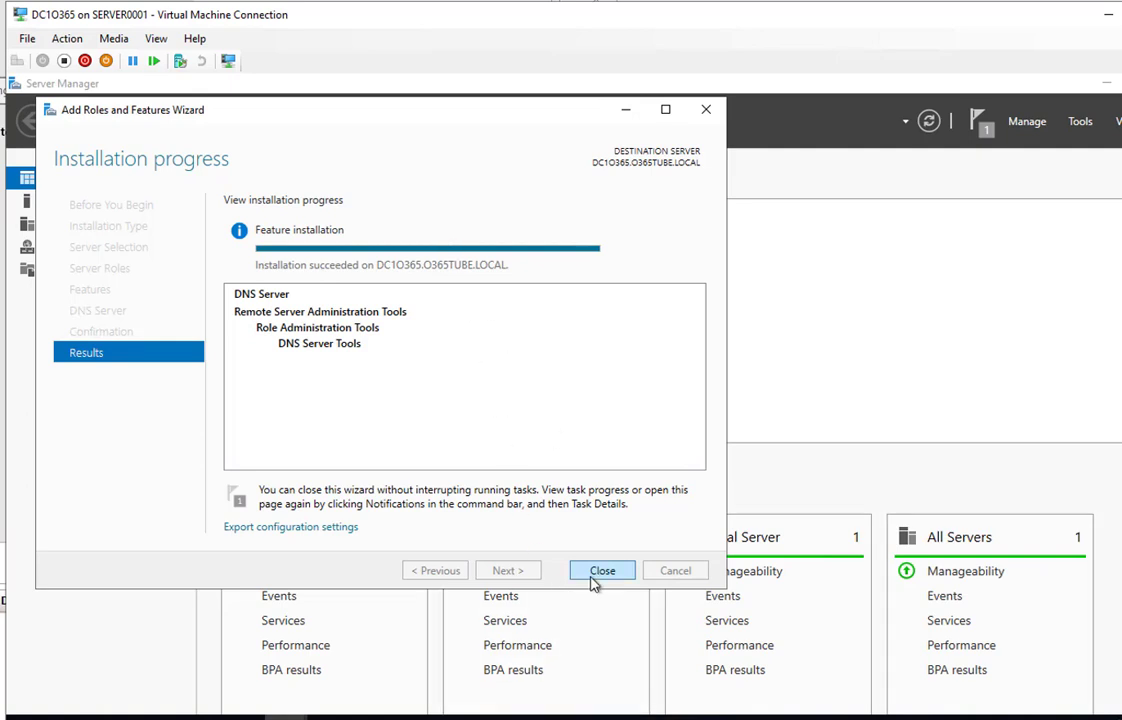
{"action": "left_click", "coordinate": [601, 571]}
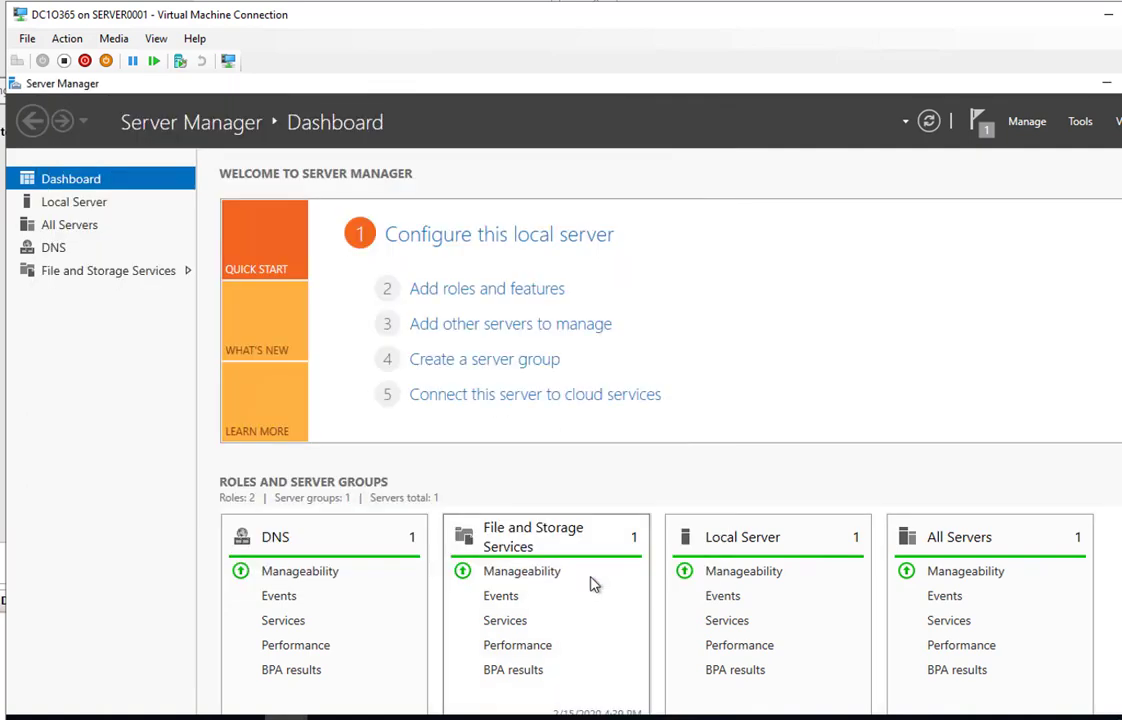
Open DNS Manager from Tools, expand DC1O365, and bring up the Forward Lookup Zones context menu
{"action": "left_click", "coordinate": [1080, 122]}
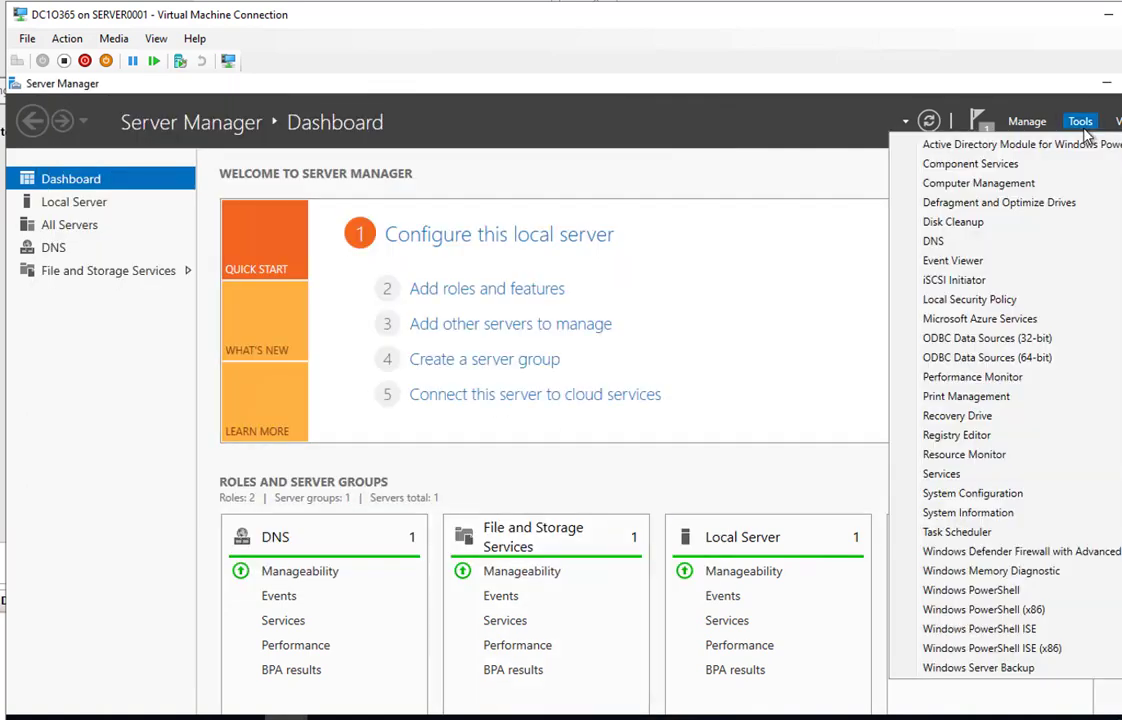
{"action": "left_click", "coordinate": [952, 242]}
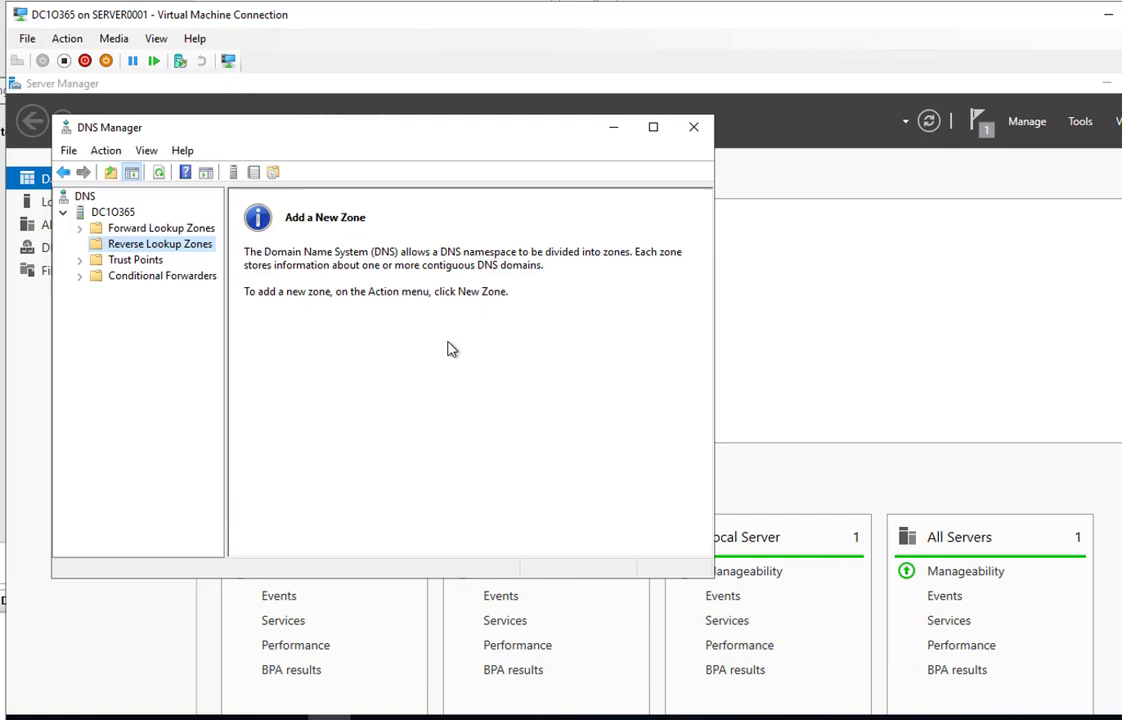
{"action": "left_click", "coordinate": [136, 229]}
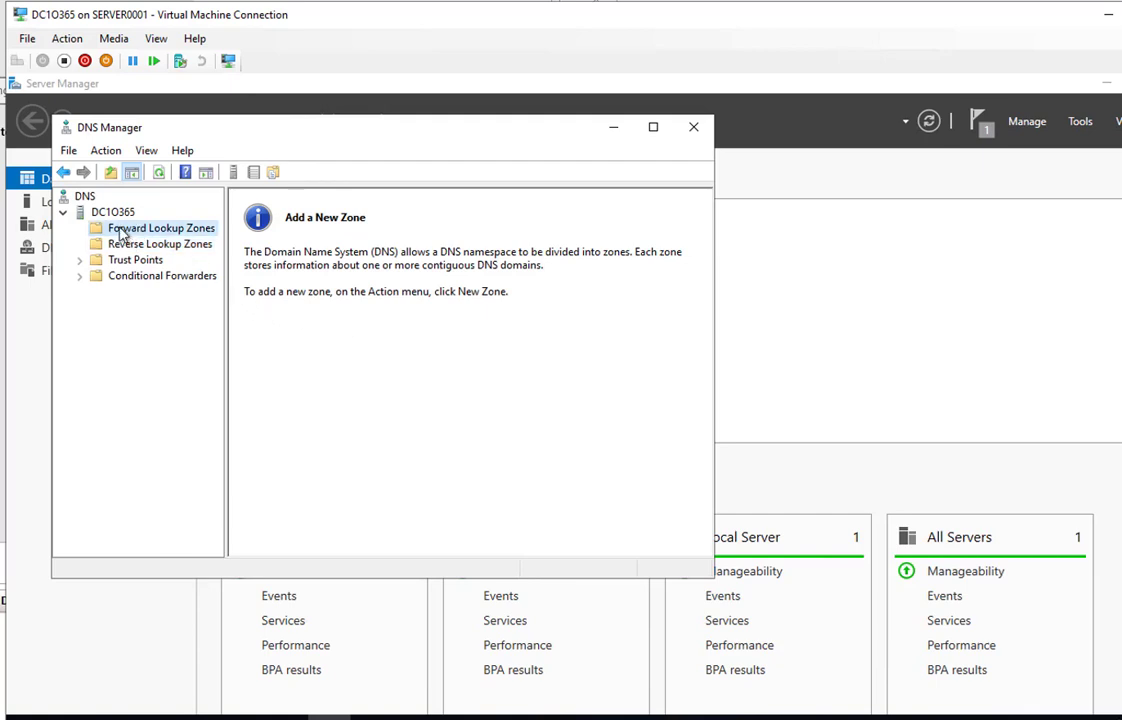
{"action": "left_click", "coordinate": [110, 213]}
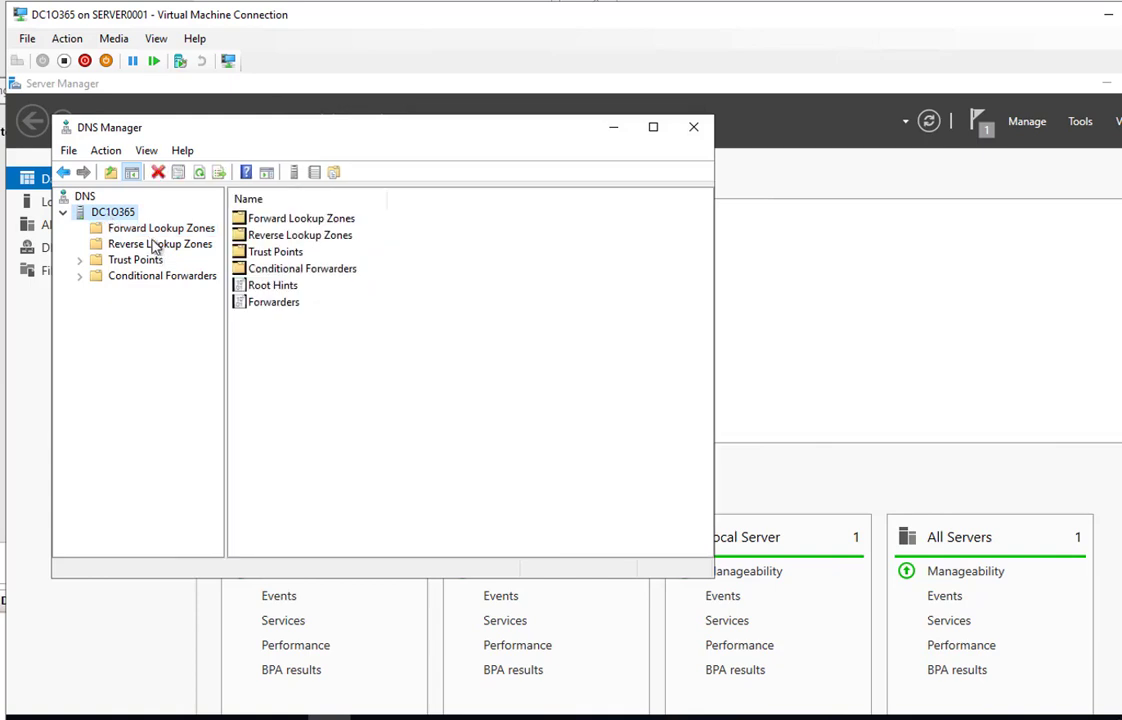
{"action": "left_click", "coordinate": [152, 231]}
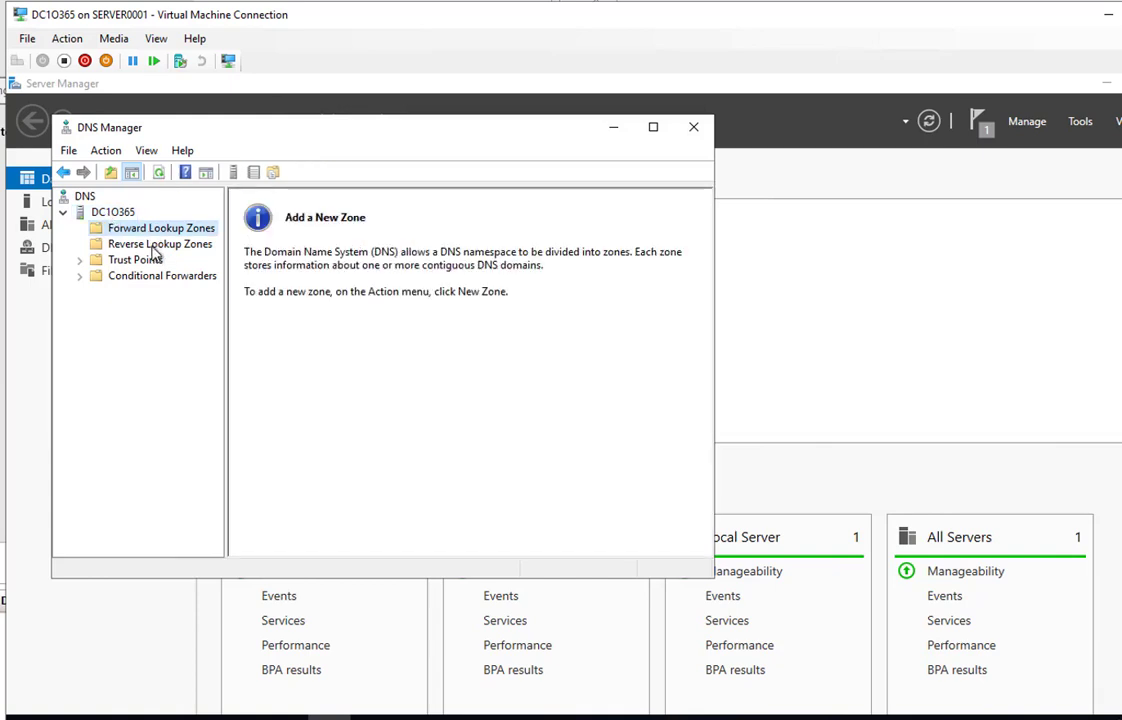
{"action": "left_click", "coordinate": [154, 249]}
{"action": "key", "text": "Up"}
{"action": "left_click", "coordinate": [156, 258]}
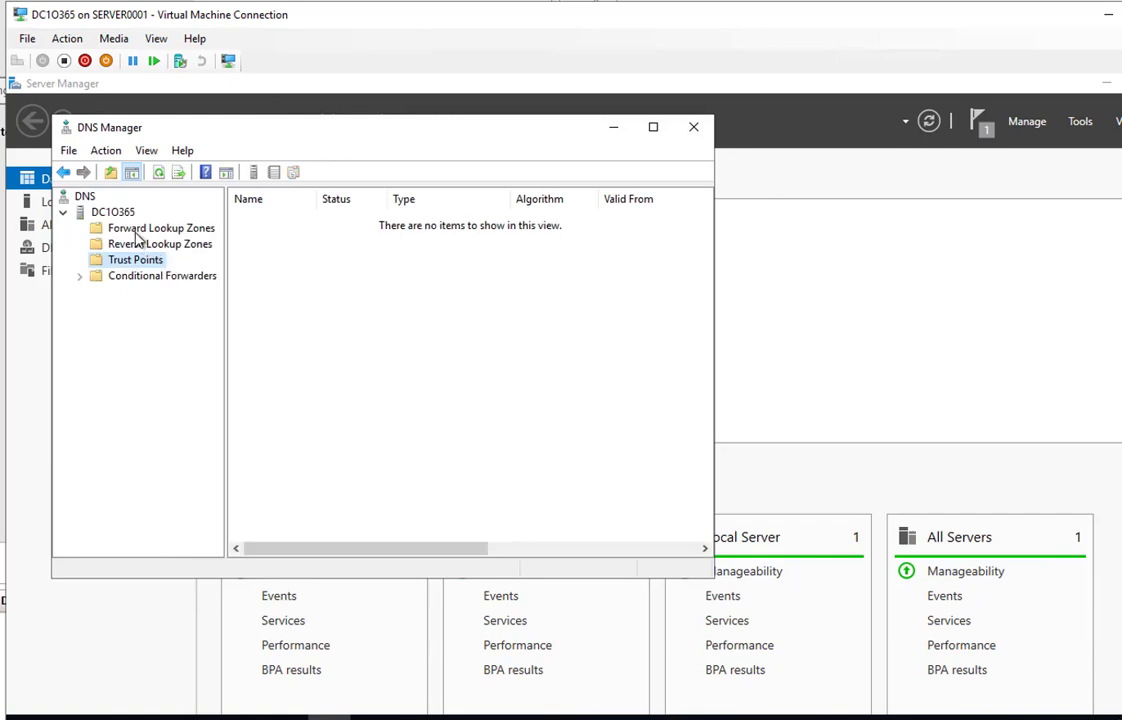
{"action": "left_click", "coordinate": [137, 236]}
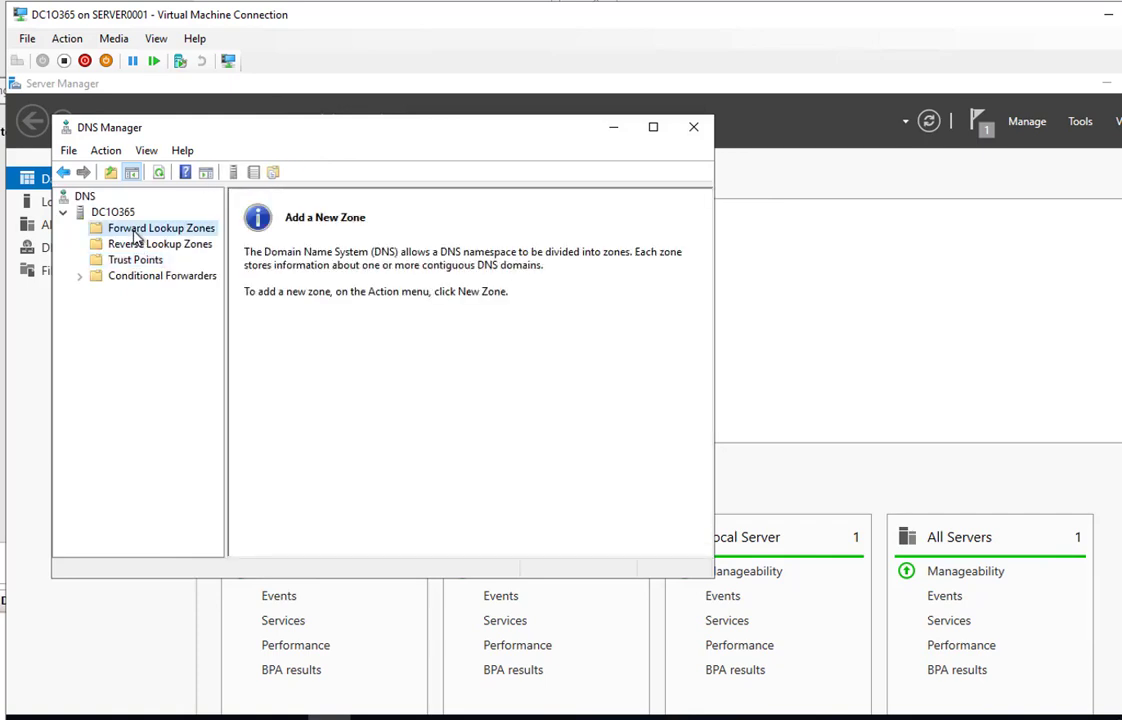
{"action": "right_click", "coordinate": [135, 232]}
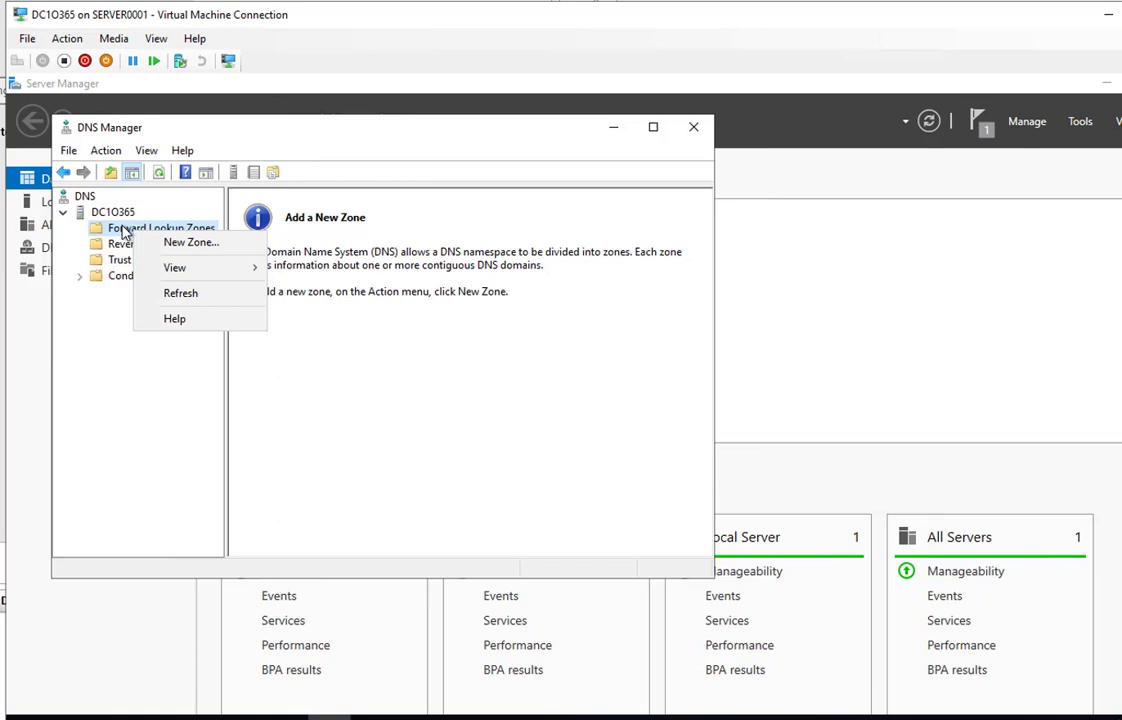
Create primary zone o365tube.pri with file o365tube.pri.dns, allowing nonsecure and secure dynamic updates
{"action": "right_click", "coordinate": [121, 228]}
{"action": "left_click", "coordinate": [158, 237]}
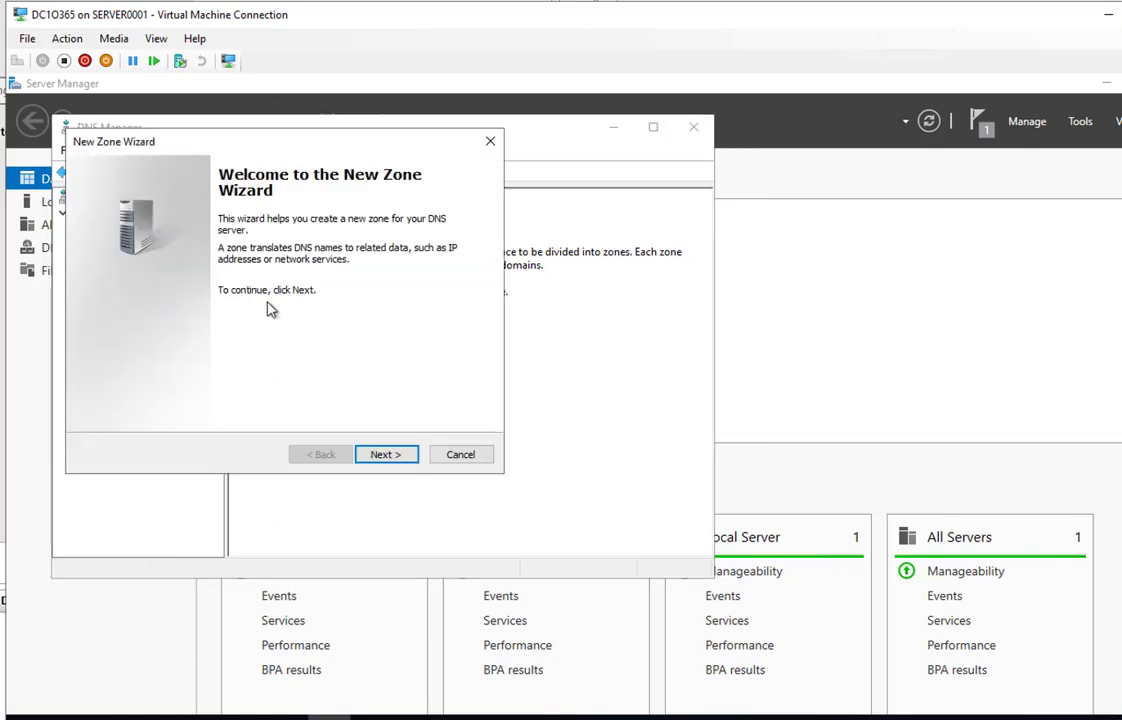
{"action": "left_click", "coordinate": [386, 458]}
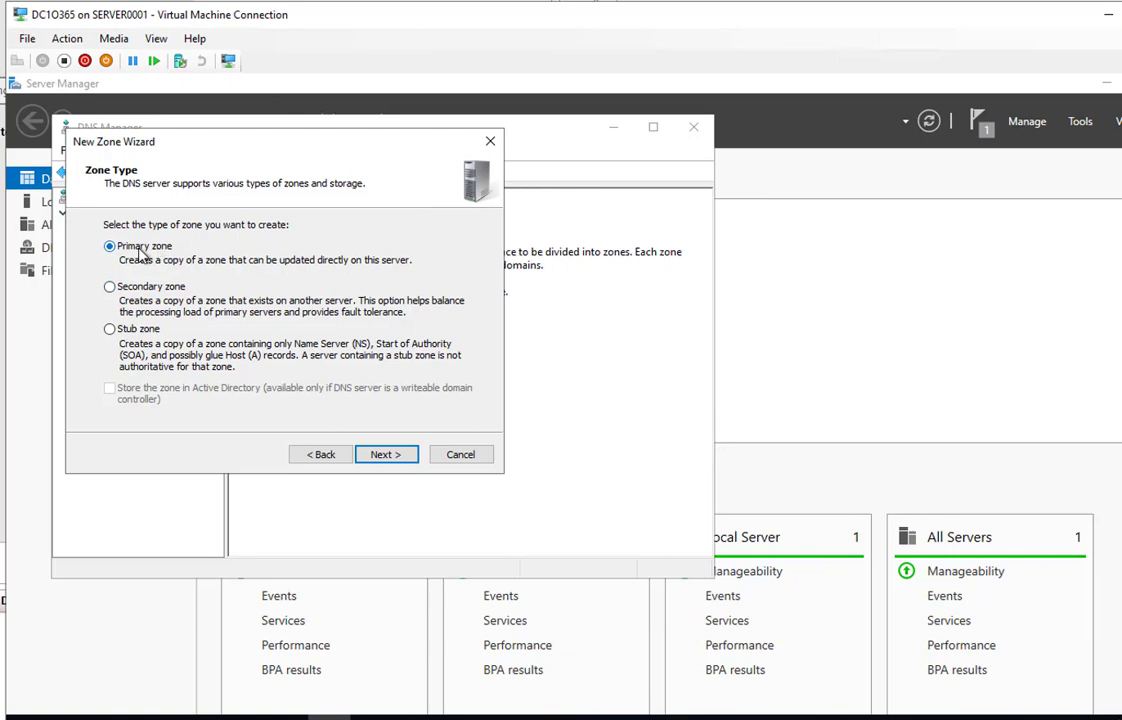
{"action": "left_click", "coordinate": [386, 460]}
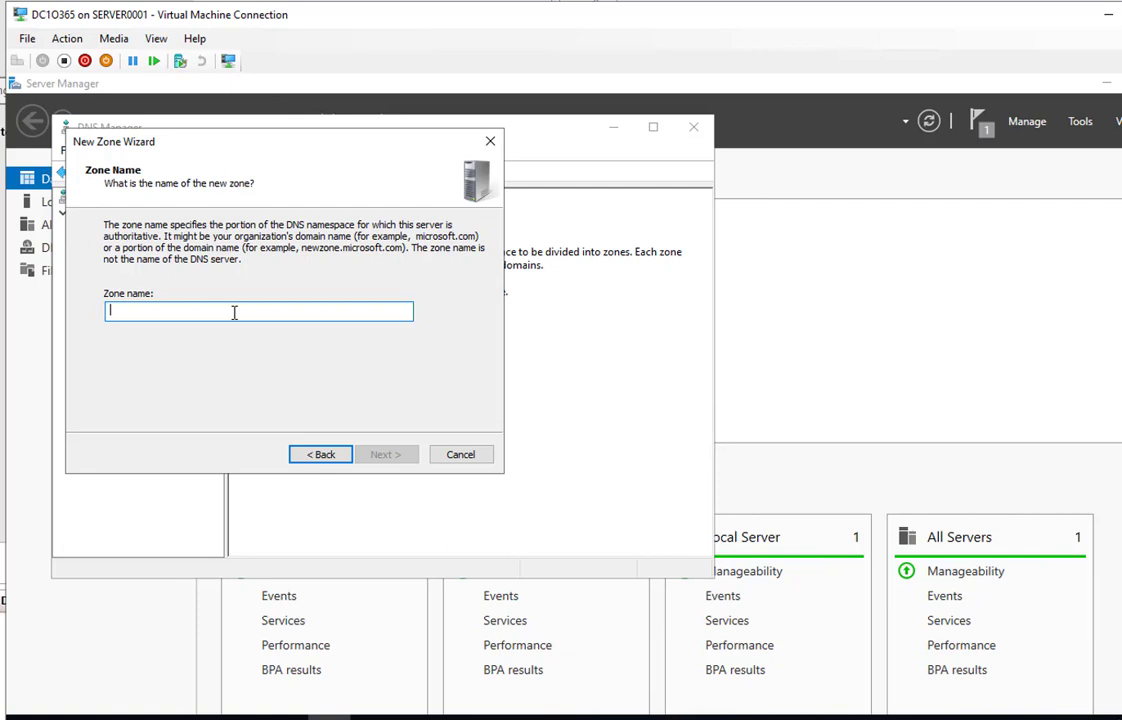
{"action": "type", "text": "o365tub"}
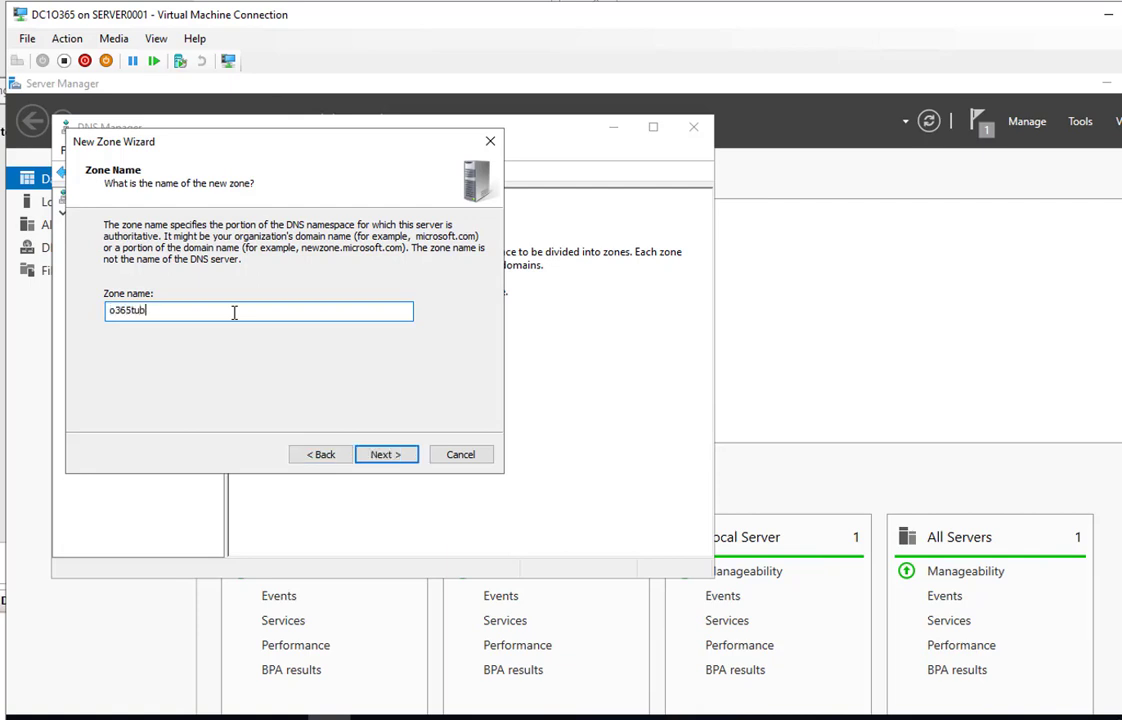
{"action": "type", "text": "e.pri"}
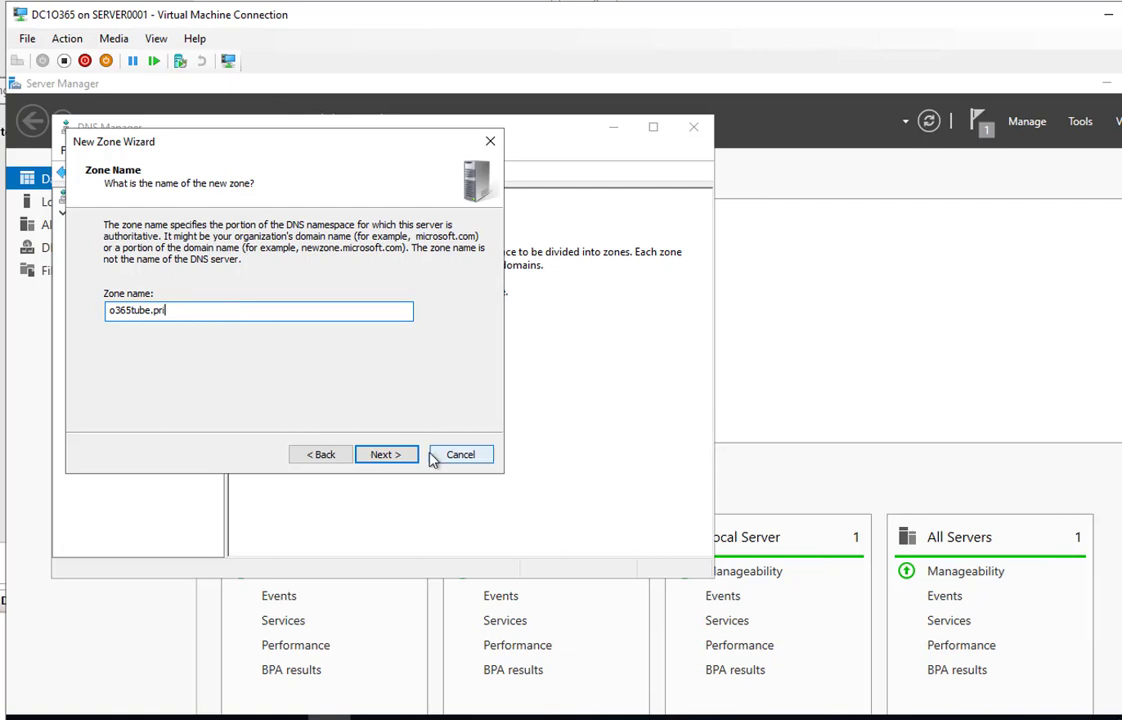
{"action": "left_click", "coordinate": [386, 455]}
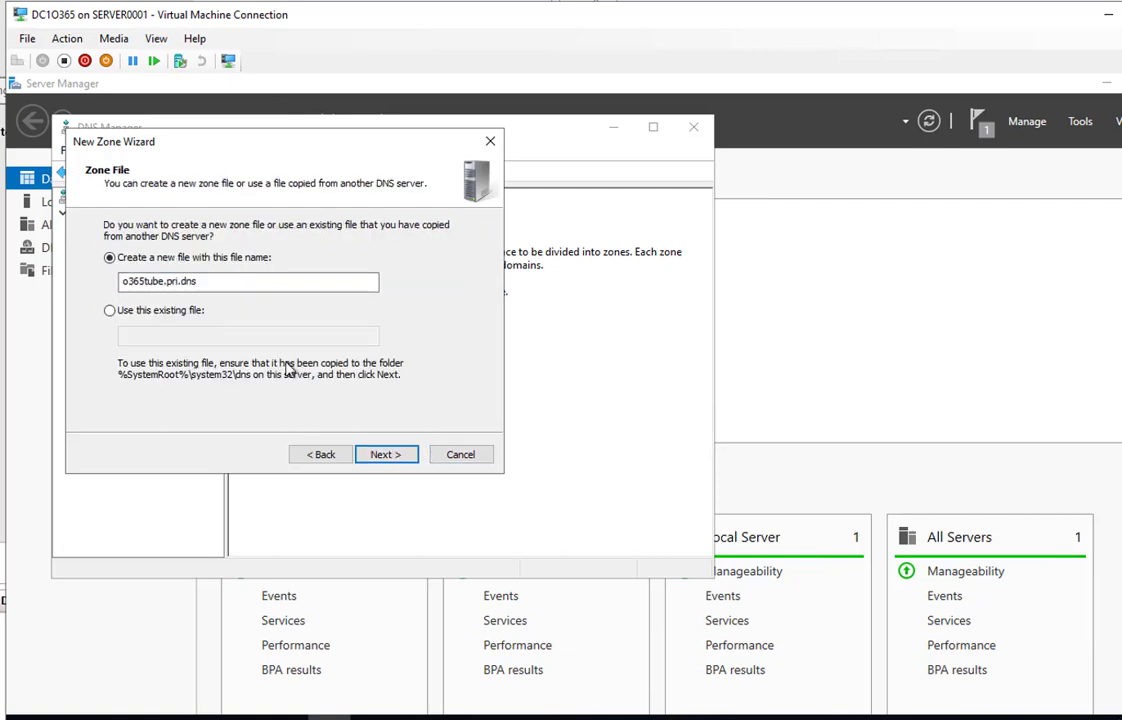
{"action": "left_click", "coordinate": [372, 462]}
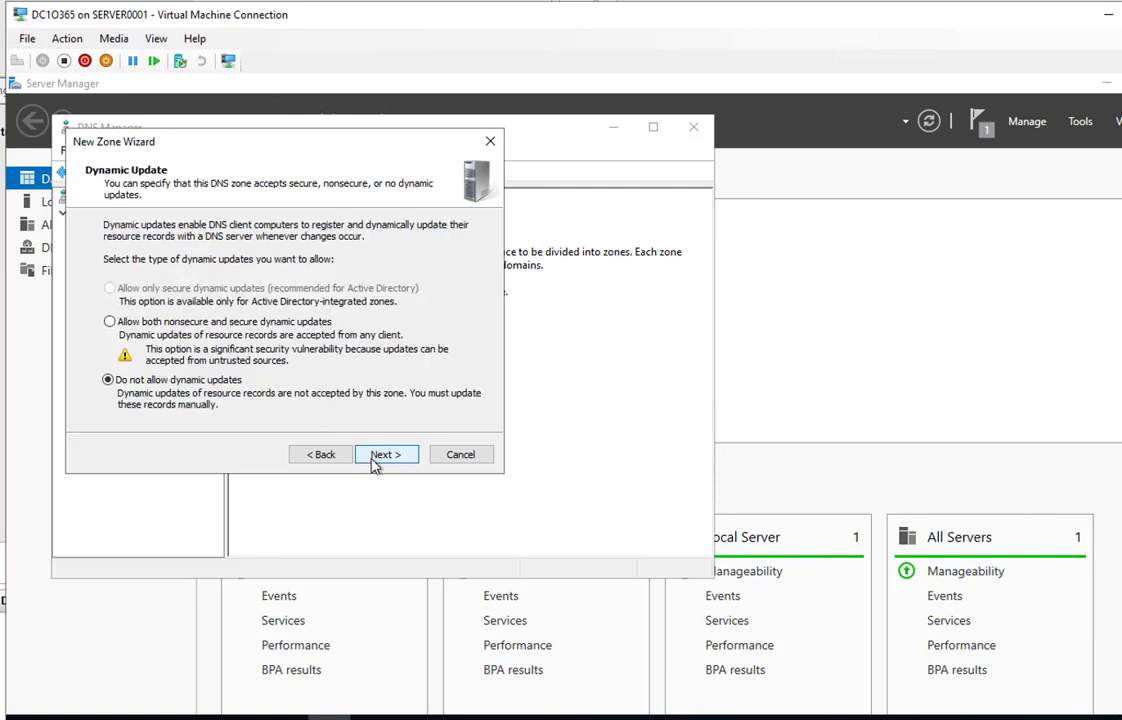
{"action": "left_click", "coordinate": [112, 324]}
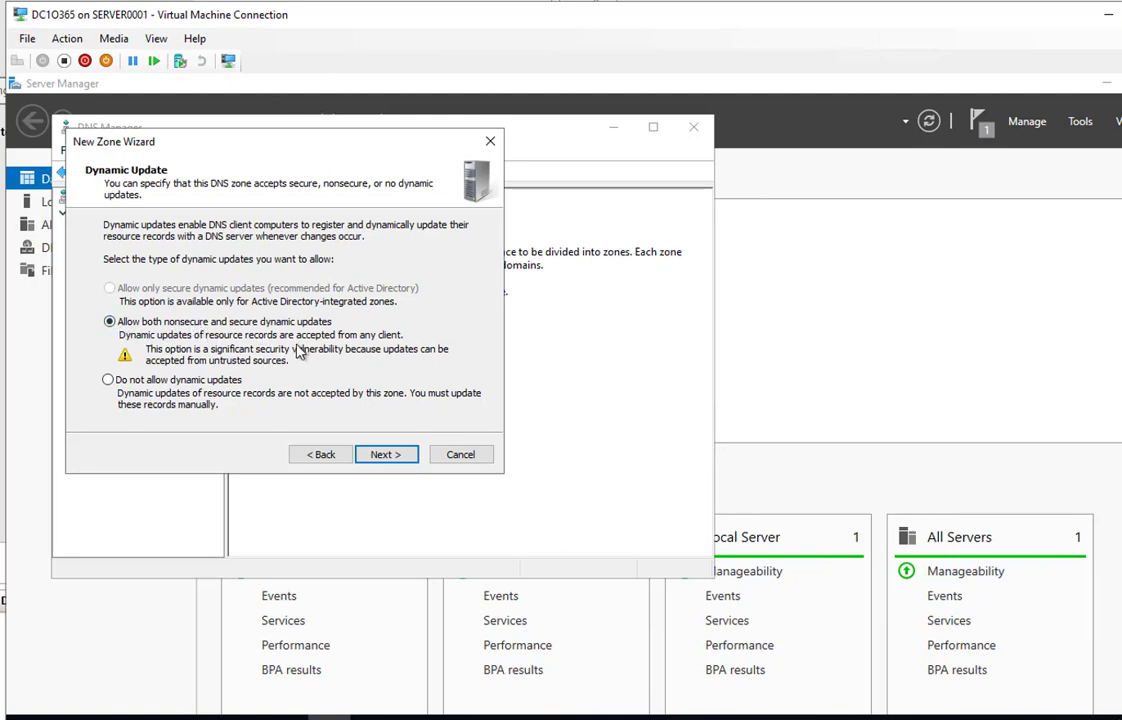
{"action": "left_click", "coordinate": [388, 460]}
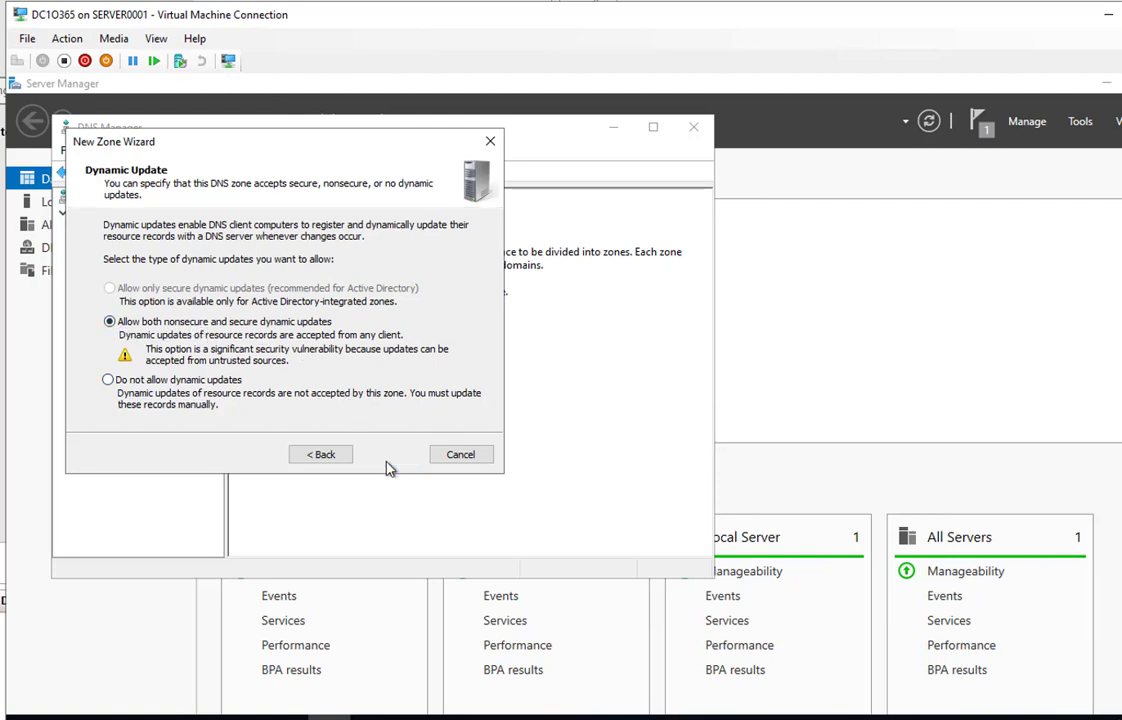
{"action": "left_click", "coordinate": [388, 462]}
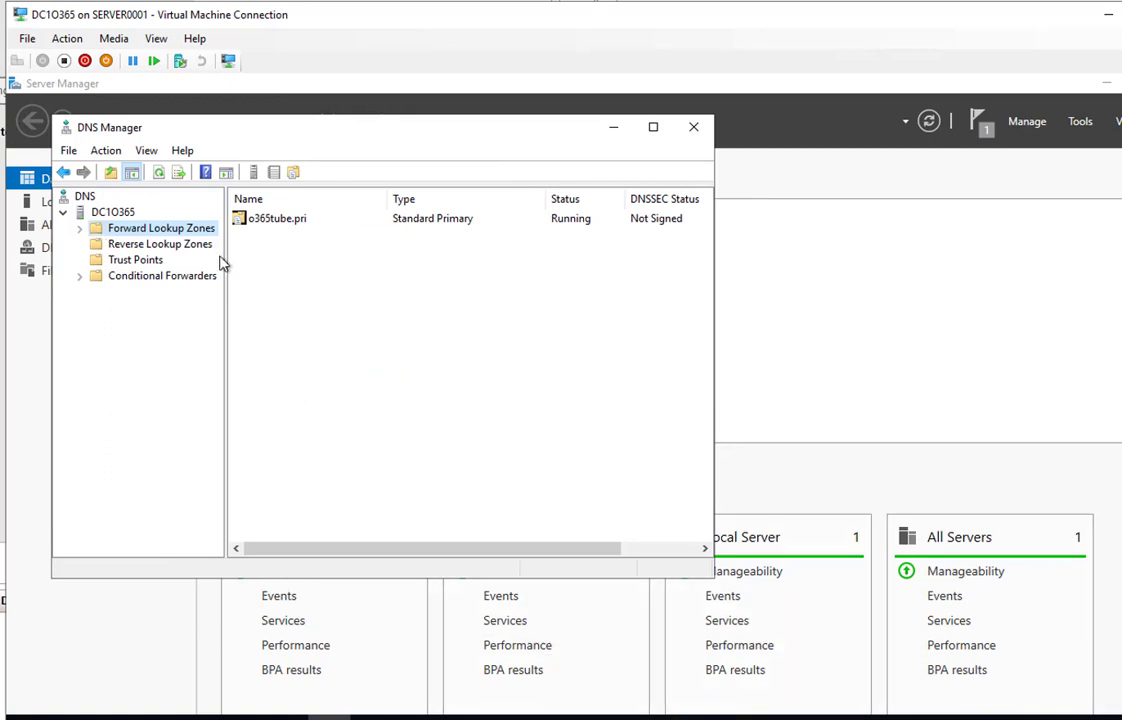
Start a new primary IPv4 zone under Reverse Lookup Zones
{"action": "left_click", "coordinate": [177, 250]}
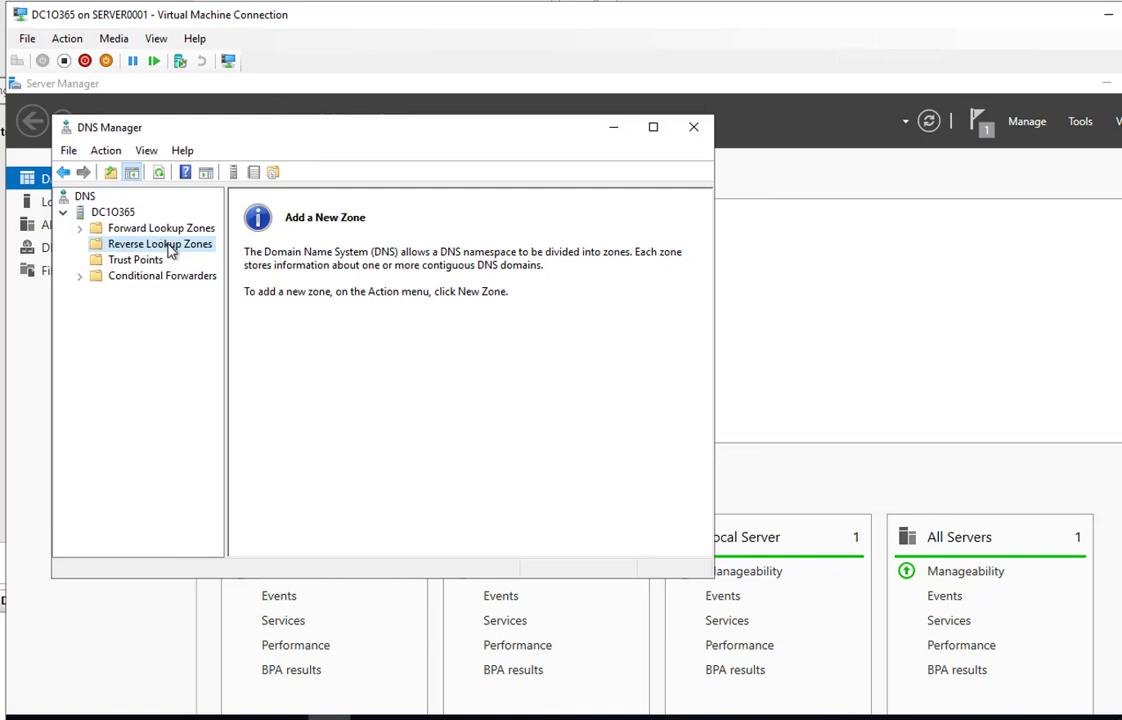
{"action": "right_click", "coordinate": [172, 249]}
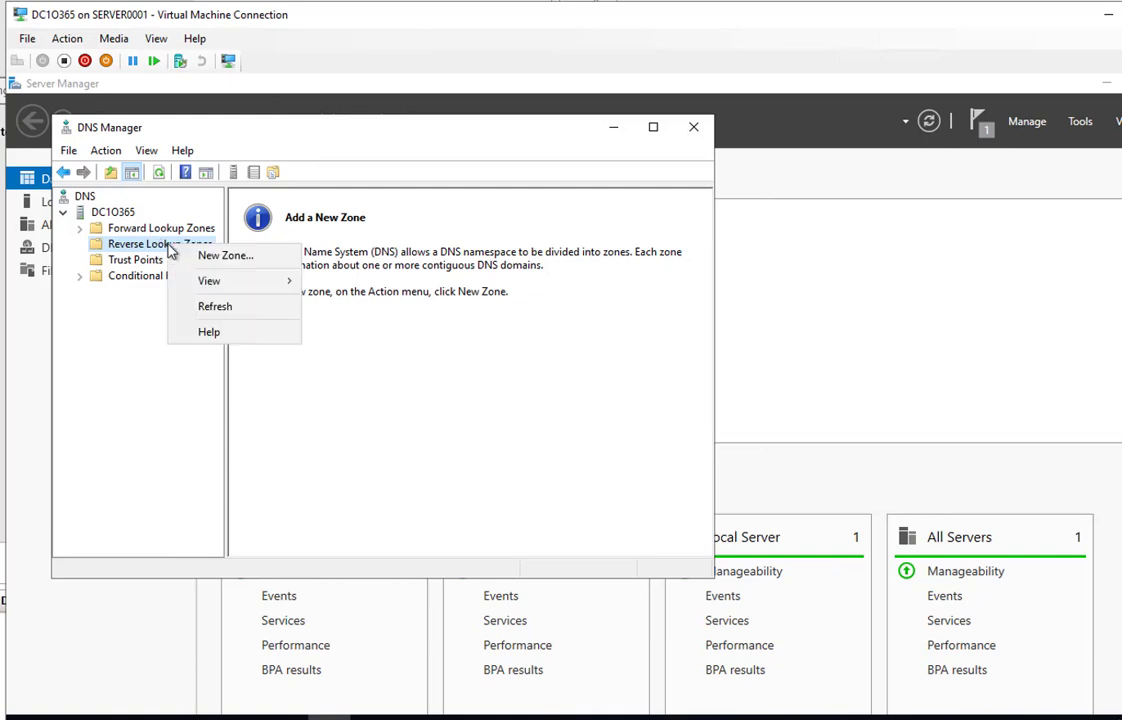
{"action": "left_click", "coordinate": [225, 258]}
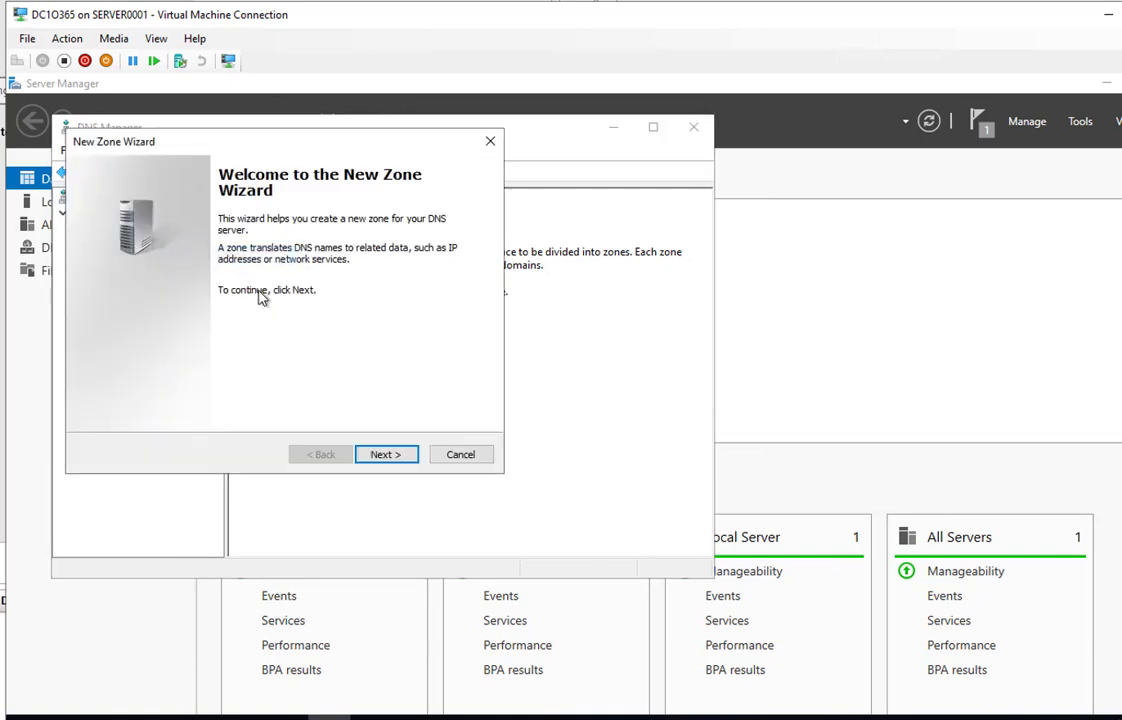
{"action": "left_click", "coordinate": [383, 456]}
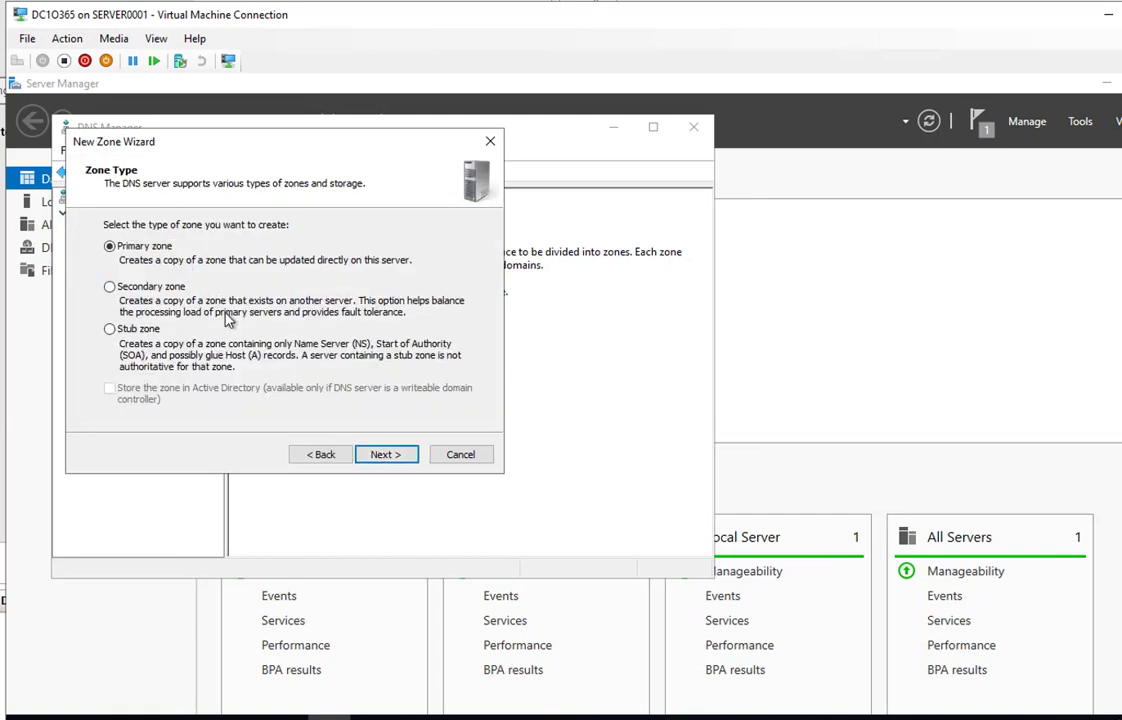
{"action": "left_click", "coordinate": [383, 462]}
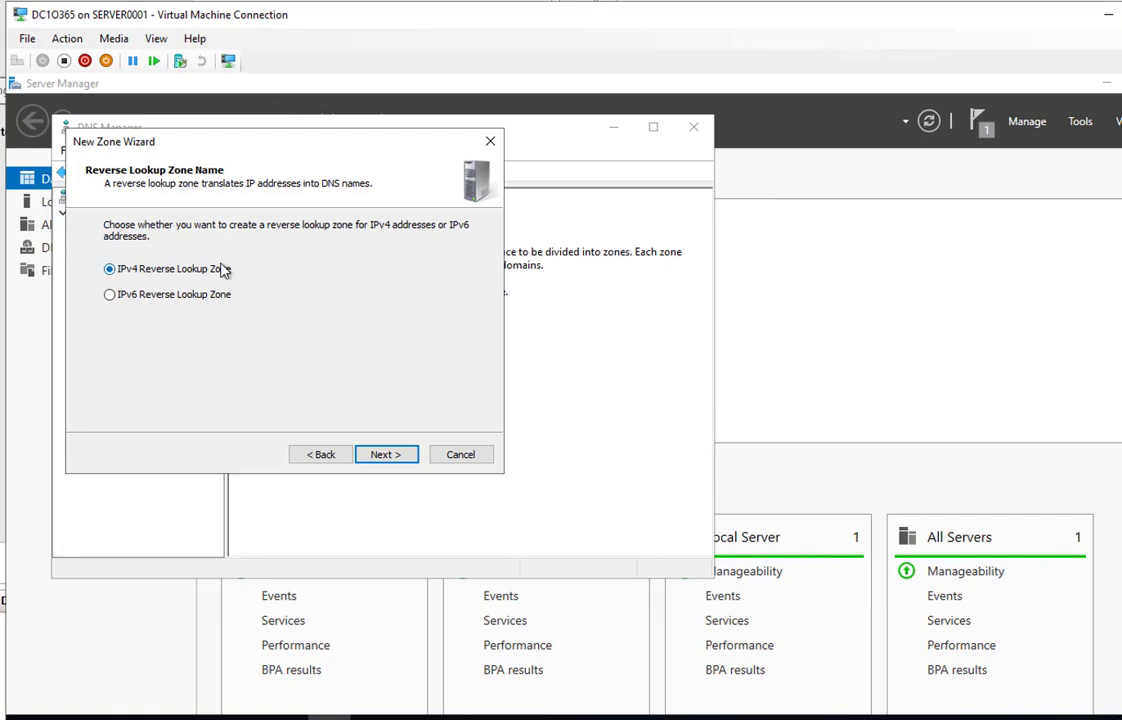
{"action": "left_click", "coordinate": [384, 457]}
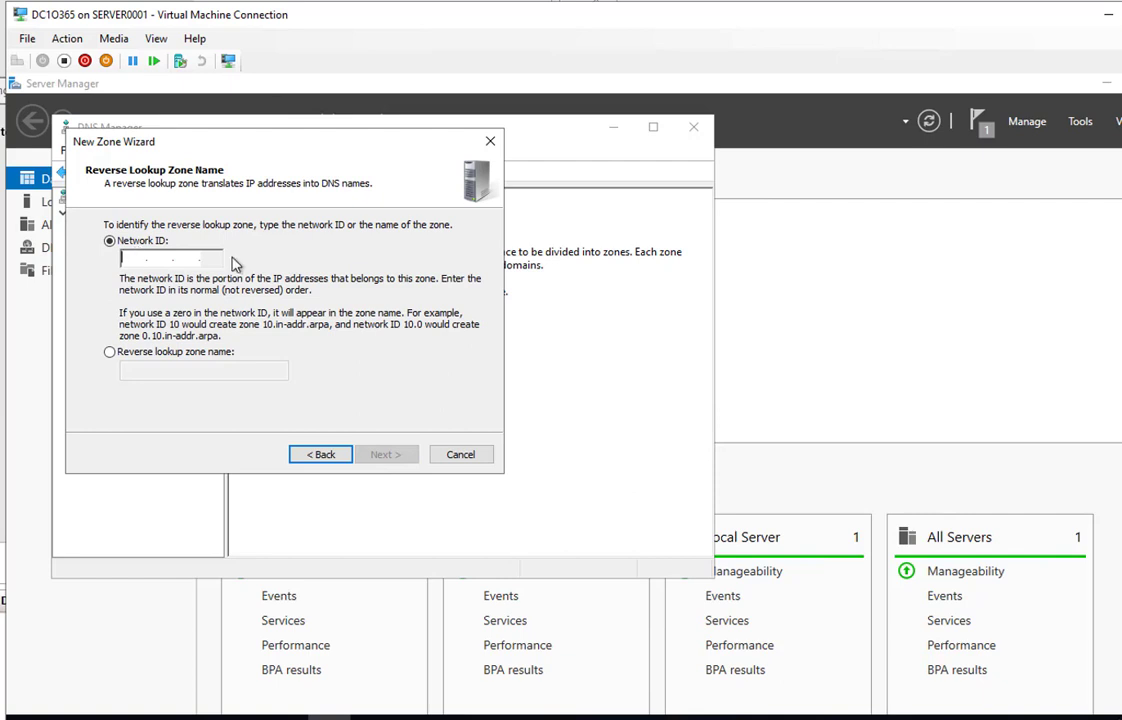
Use network ID 192.168.3 with a new zone file and dynamic updates allowed, then finish
{"action": "type", "text": "19"}
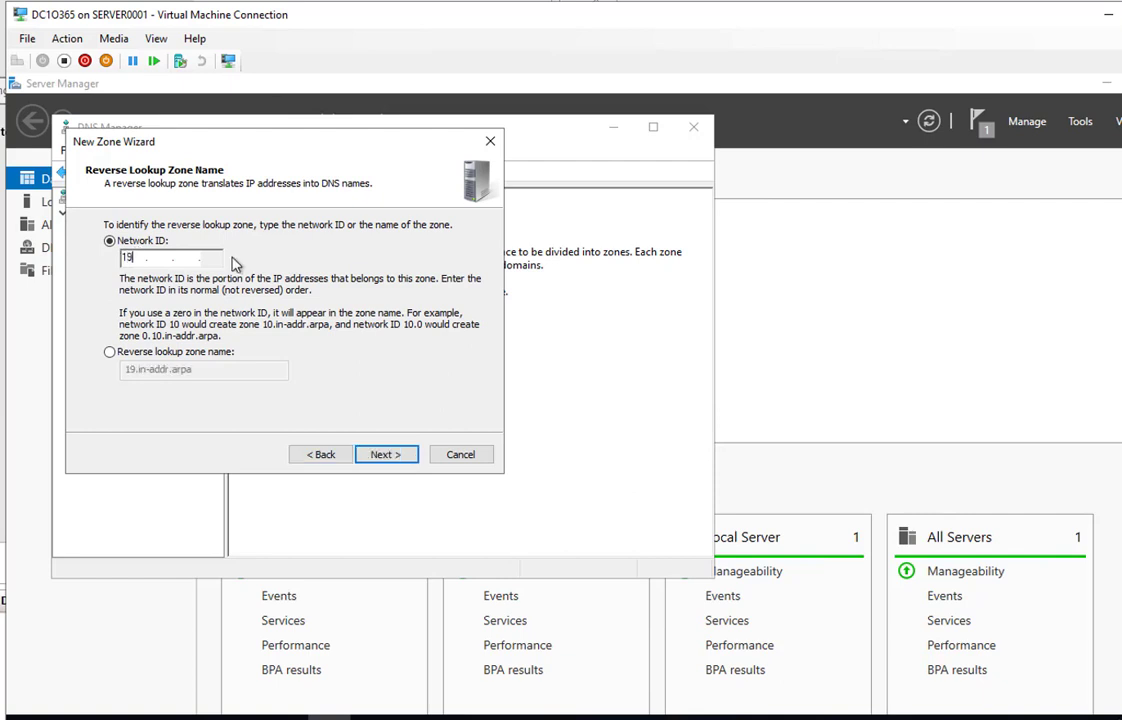
{"action": "type", "text": "2.168.3."}
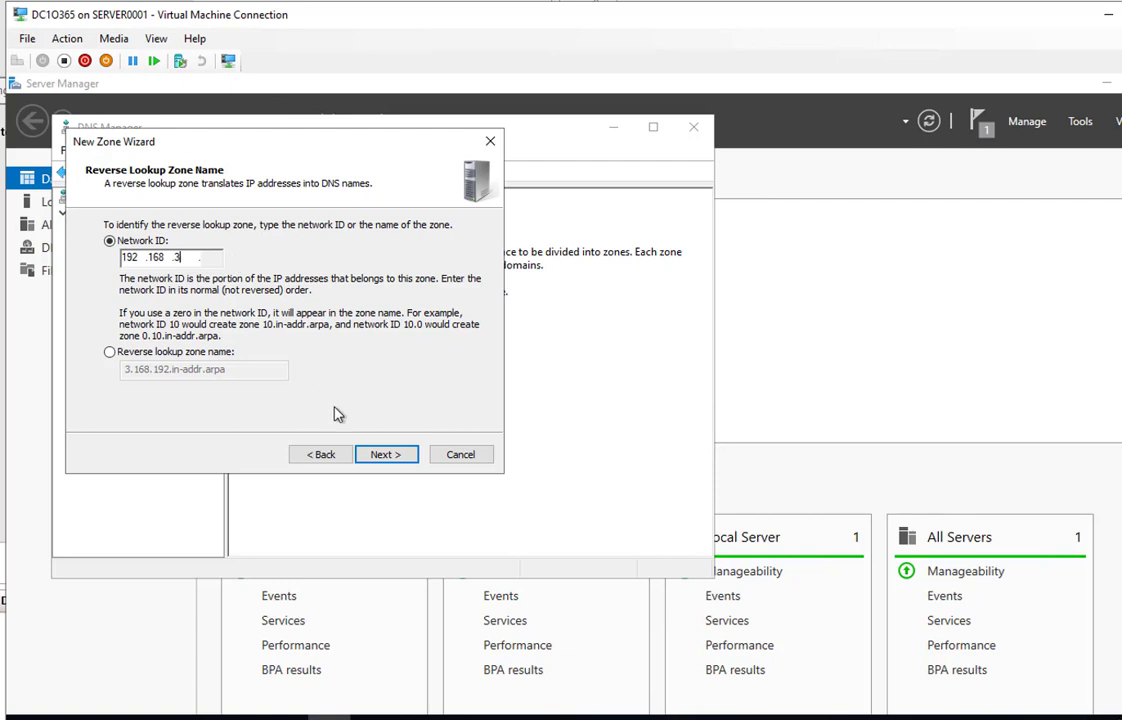
{"action": "left_click", "coordinate": [380, 455]}
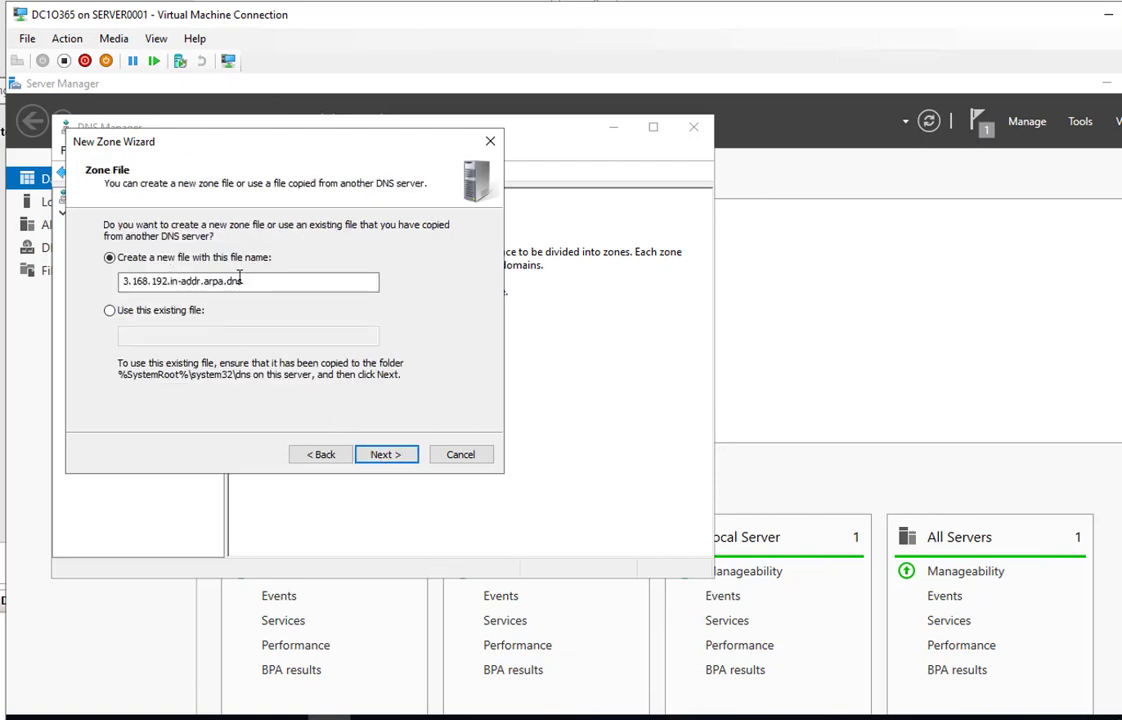
{"action": "left_click", "coordinate": [385, 462]}
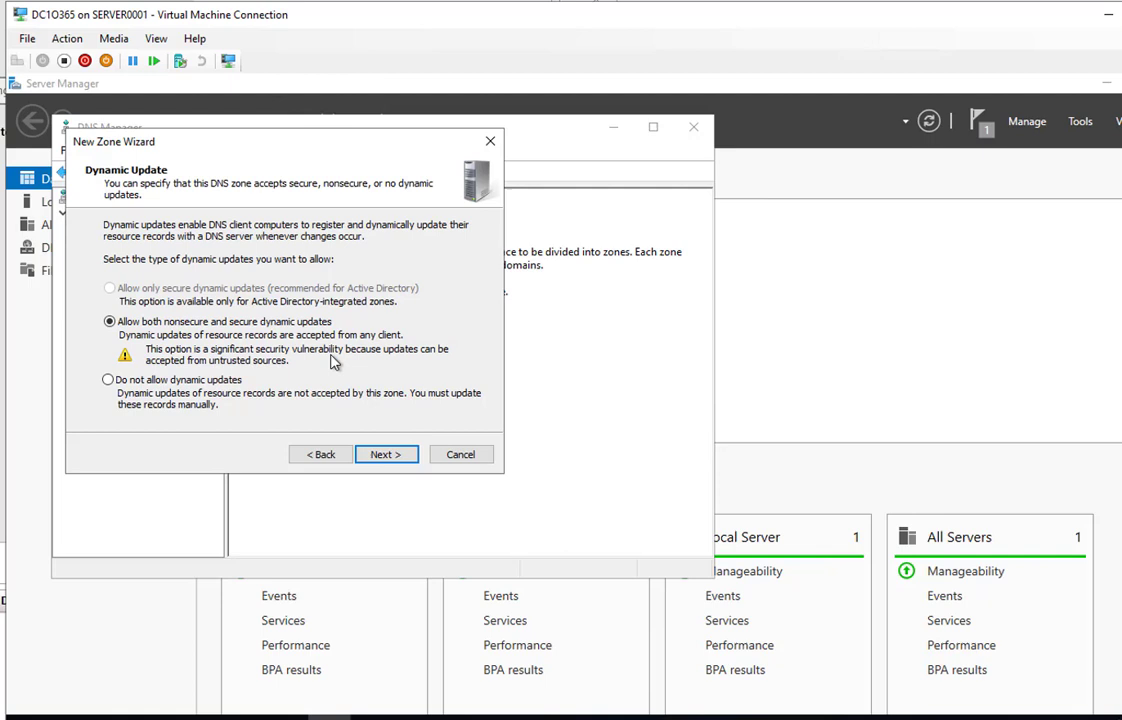
{"action": "left_click", "coordinate": [385, 456]}
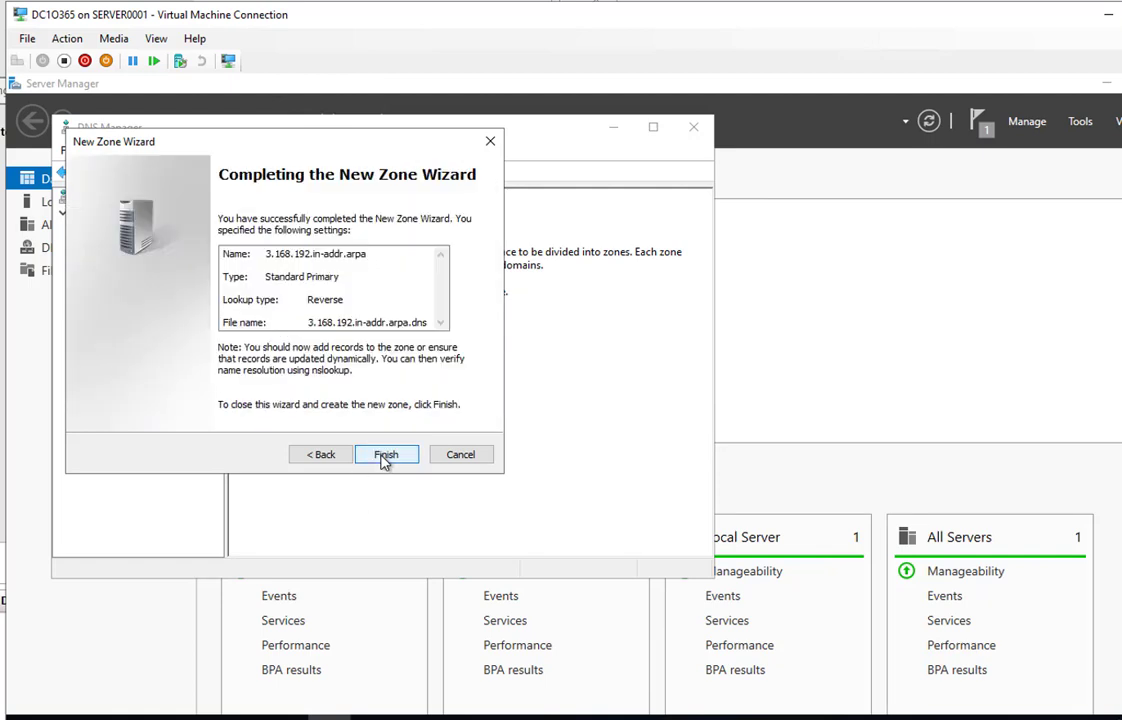
{"action": "left_click", "coordinate": [385, 457]}
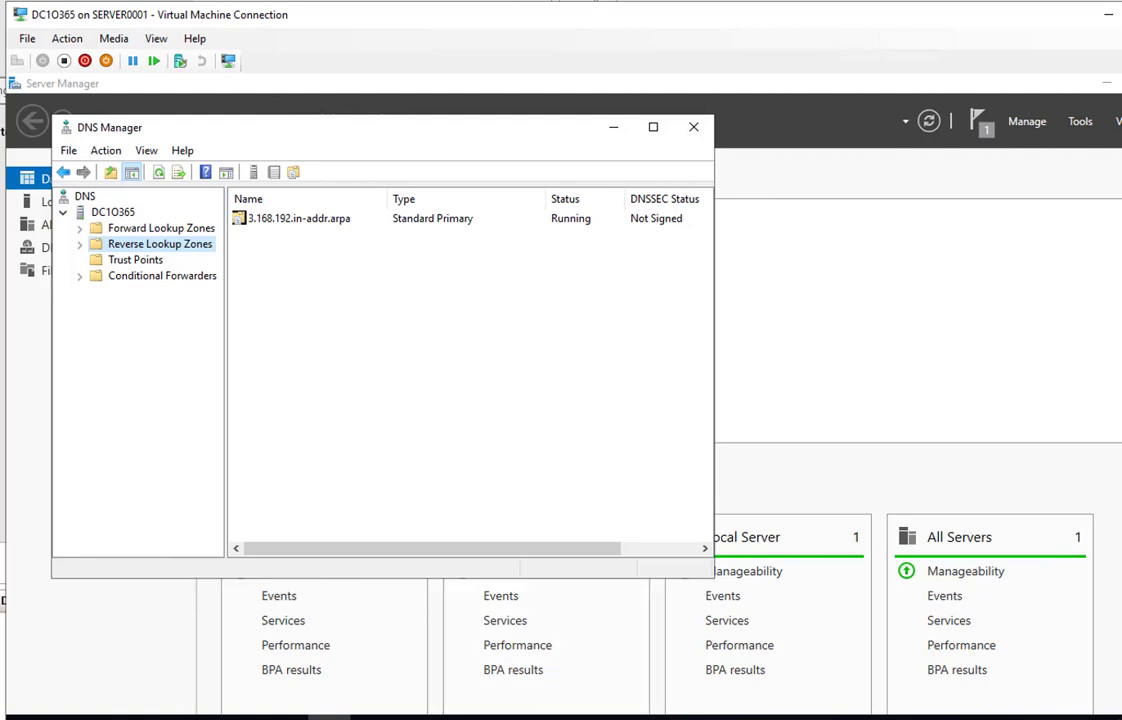
Open o365tube.pri properties, review its SOA primary server and responsible person, then view Name Servers
{"action": "left_click", "coordinate": [133, 229]}
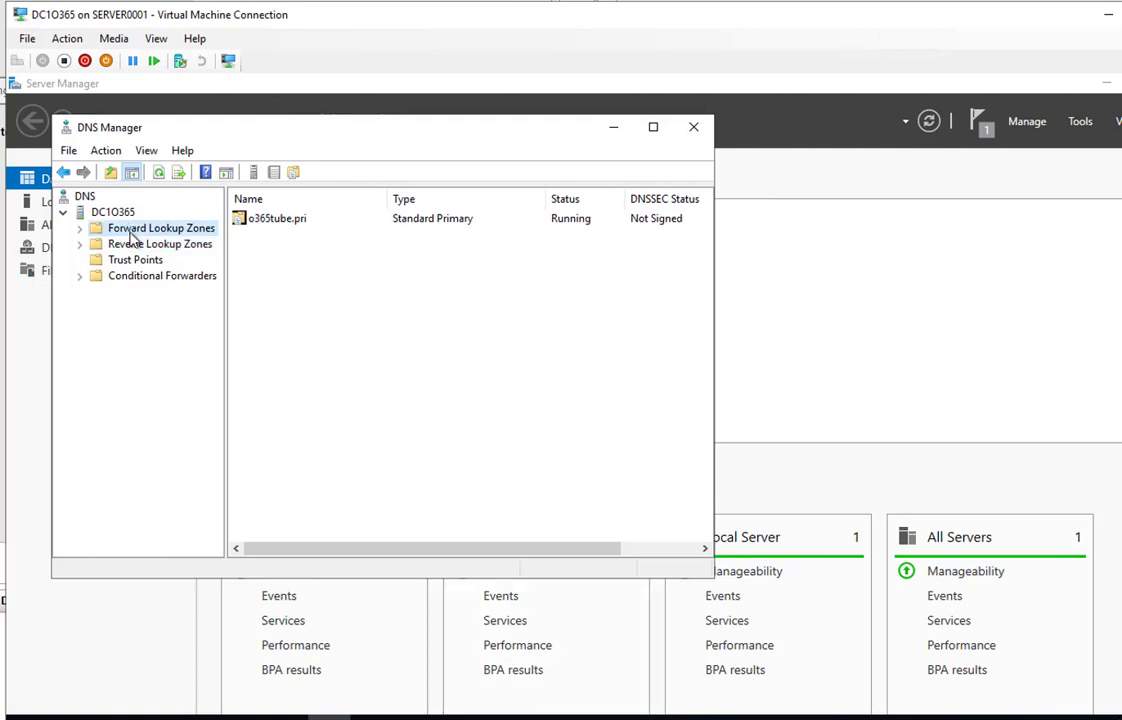
{"action": "double_click", "coordinate": [130, 233]}
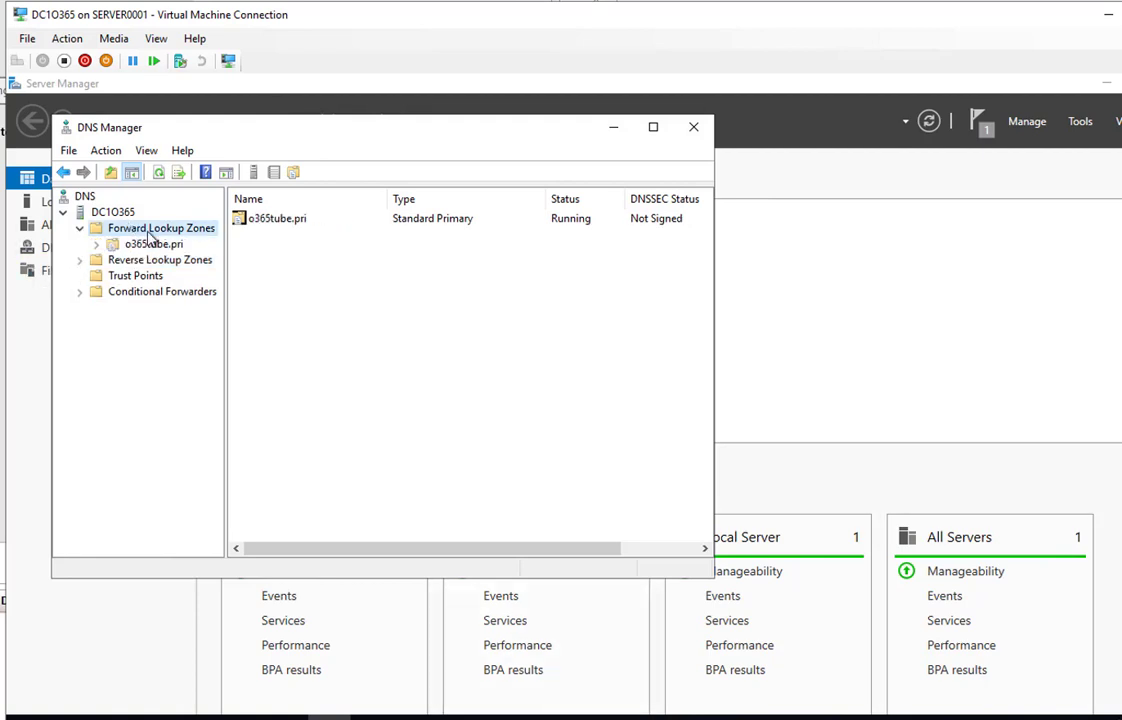
{"action": "left_click", "coordinate": [146, 247]}
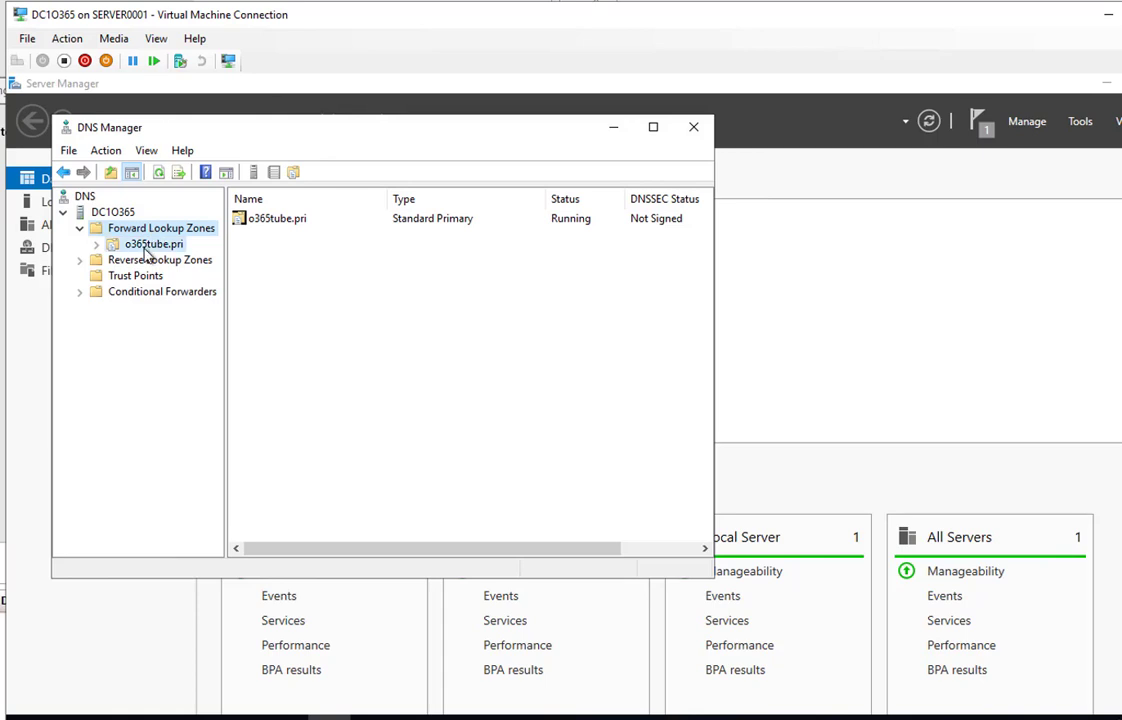
{"action": "right_click", "coordinate": [146, 252]}
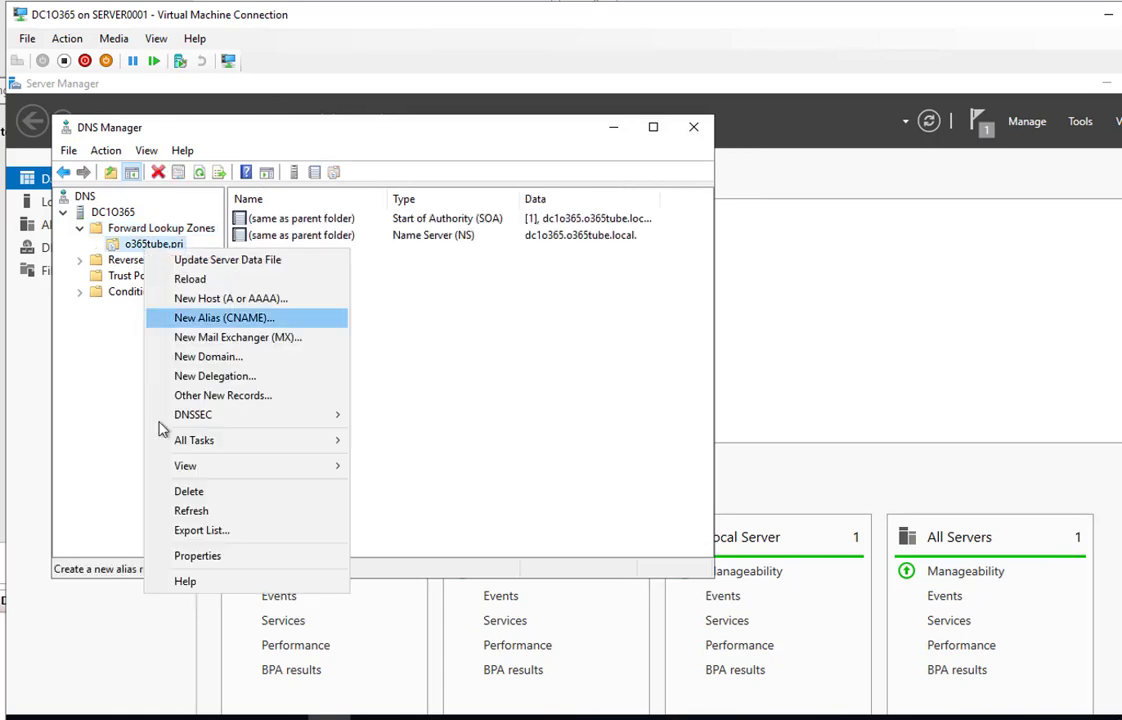
{"action": "left_click", "coordinate": [206, 566]}
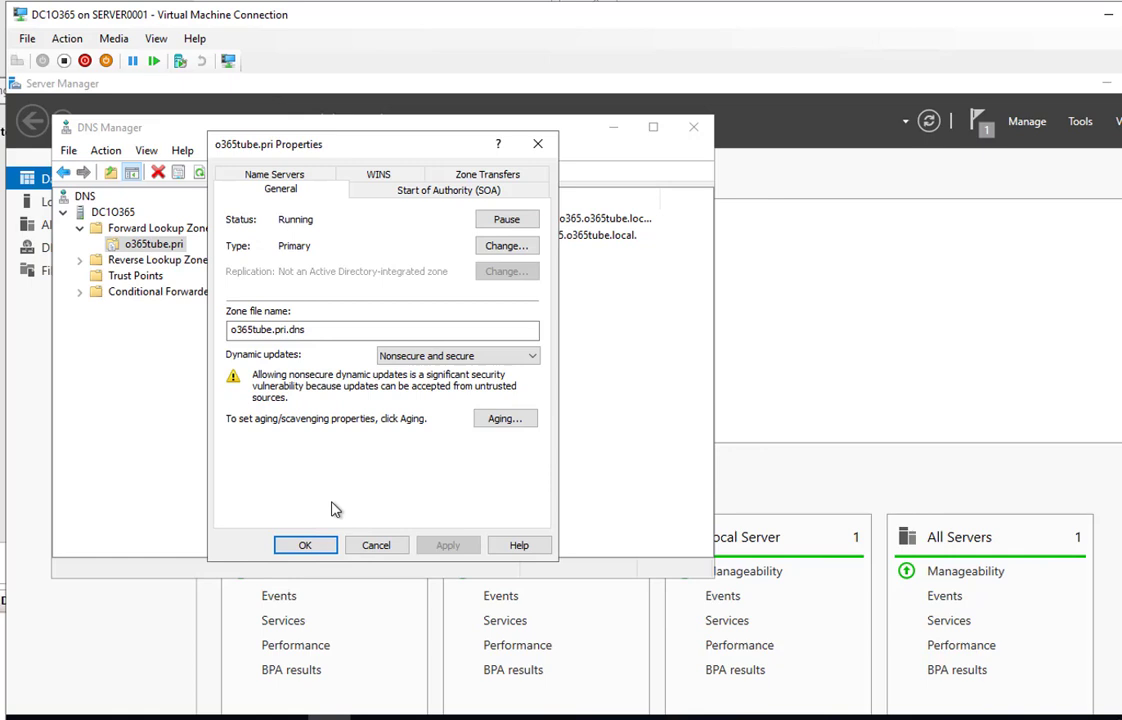
{"action": "left_click", "coordinate": [391, 199]}
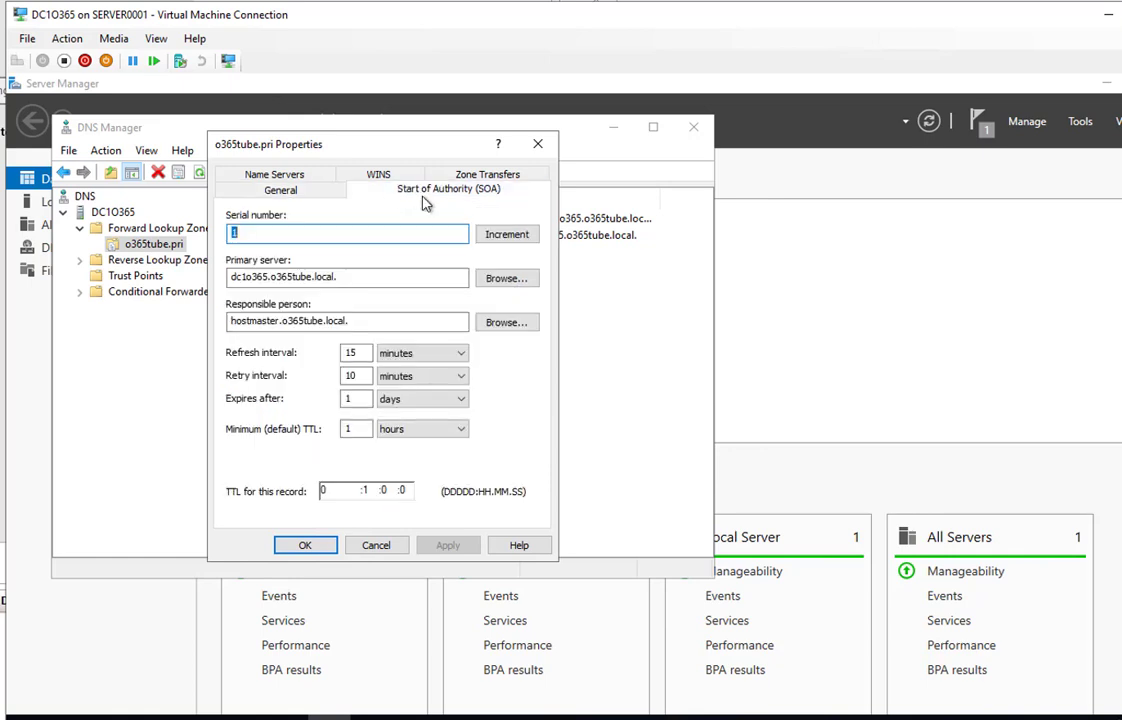
{"action": "left_click", "coordinate": [356, 274]}
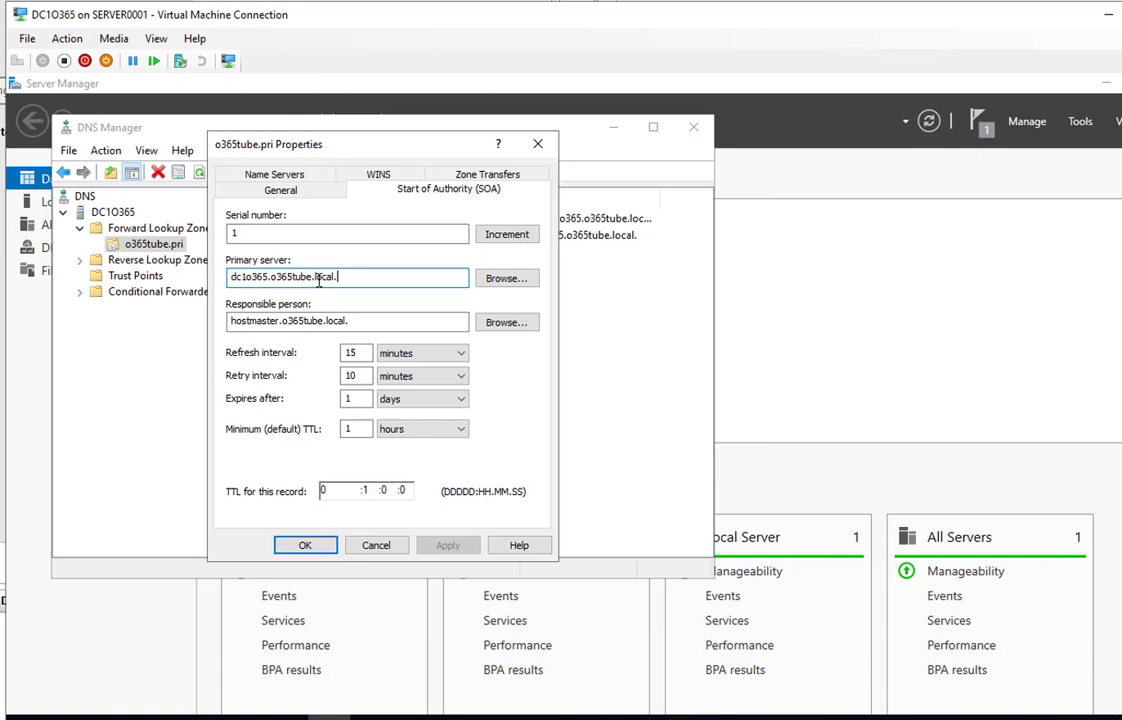
{"action": "left_click", "coordinate": [354, 322]}
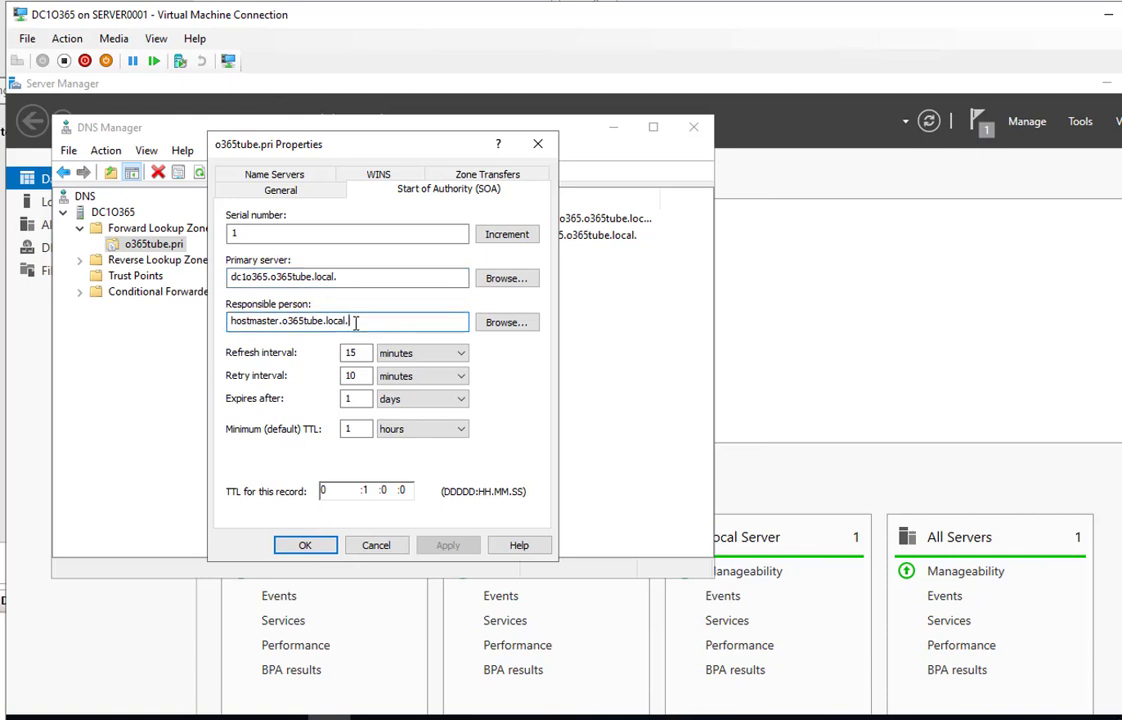
{"action": "left_click", "coordinate": [274, 175]}
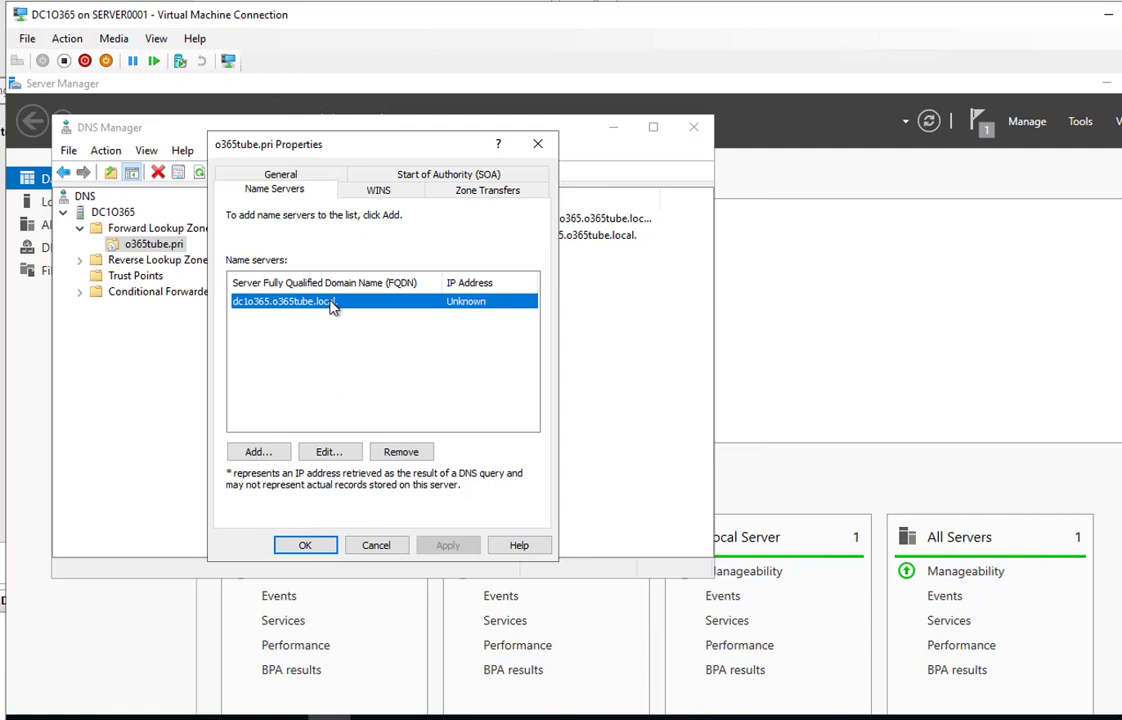
Begin editing the dc1o365.o365tube.local name server, then run ipconfig to find IPv4 192.168.1.50
{"action": "left_click", "coordinate": [330, 451]}
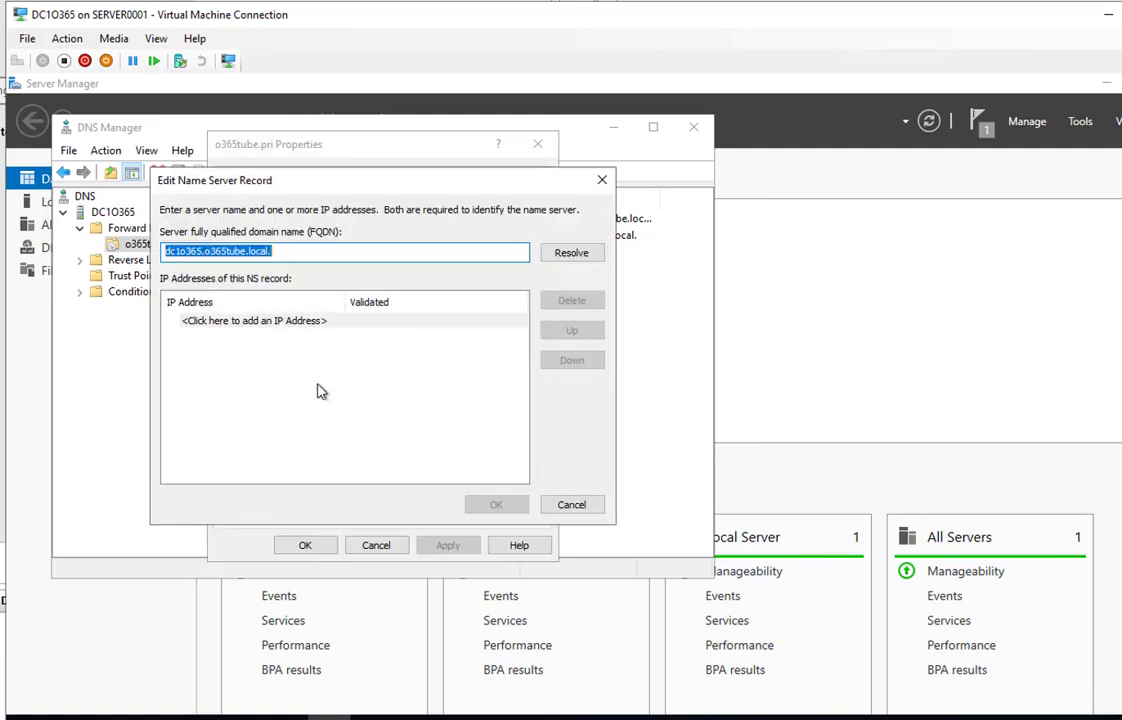
{"action": "left_click", "coordinate": [280, 322]}
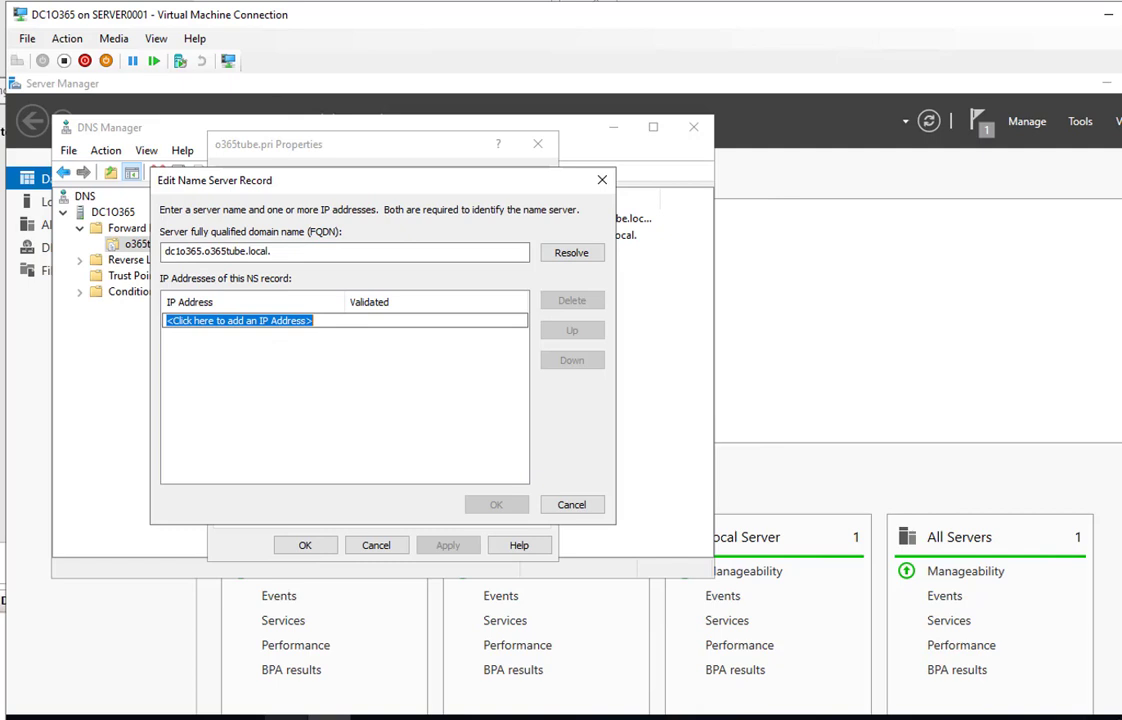
{"action": "mouse_move", "coordinate": [327, 715]}
{"action": "left_click", "coordinate": [300, 630]}
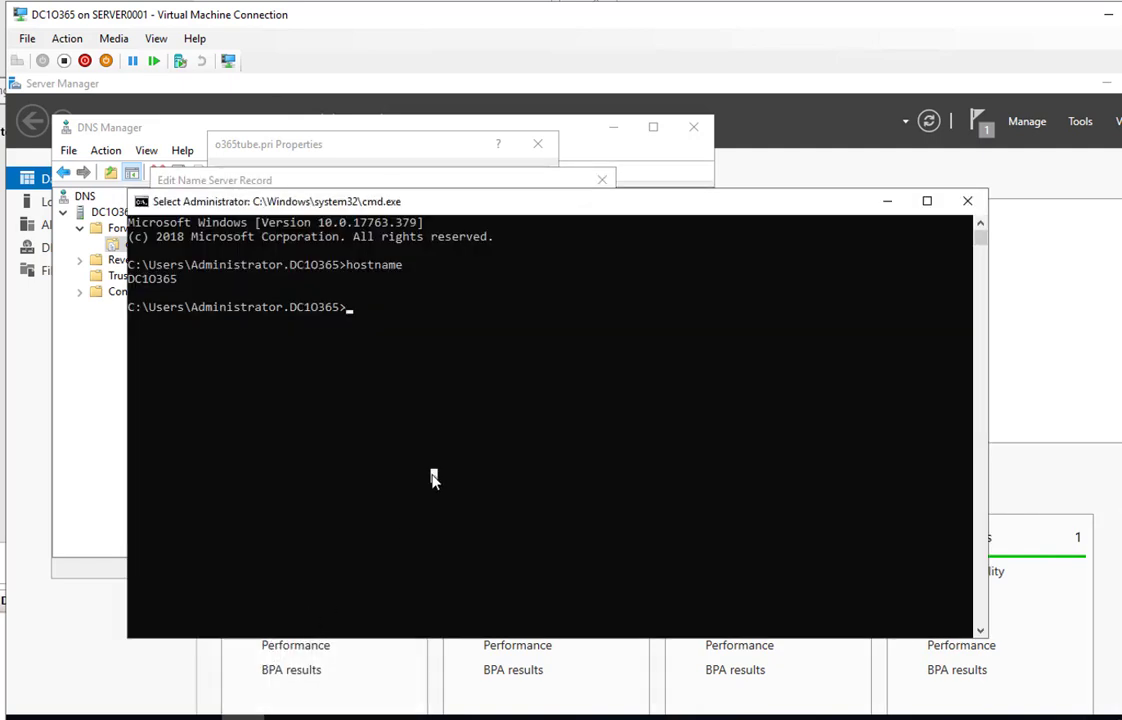
{"action": "type", "text": "ipconfig"}
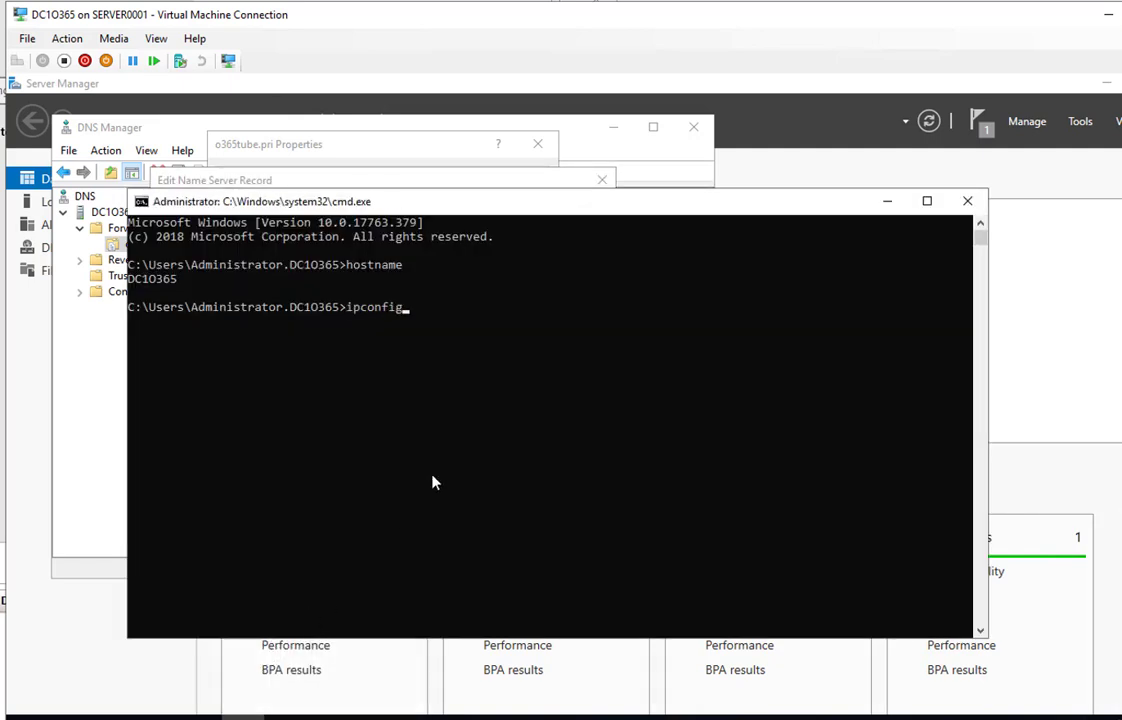
{"action": "key", "text": "Return"}
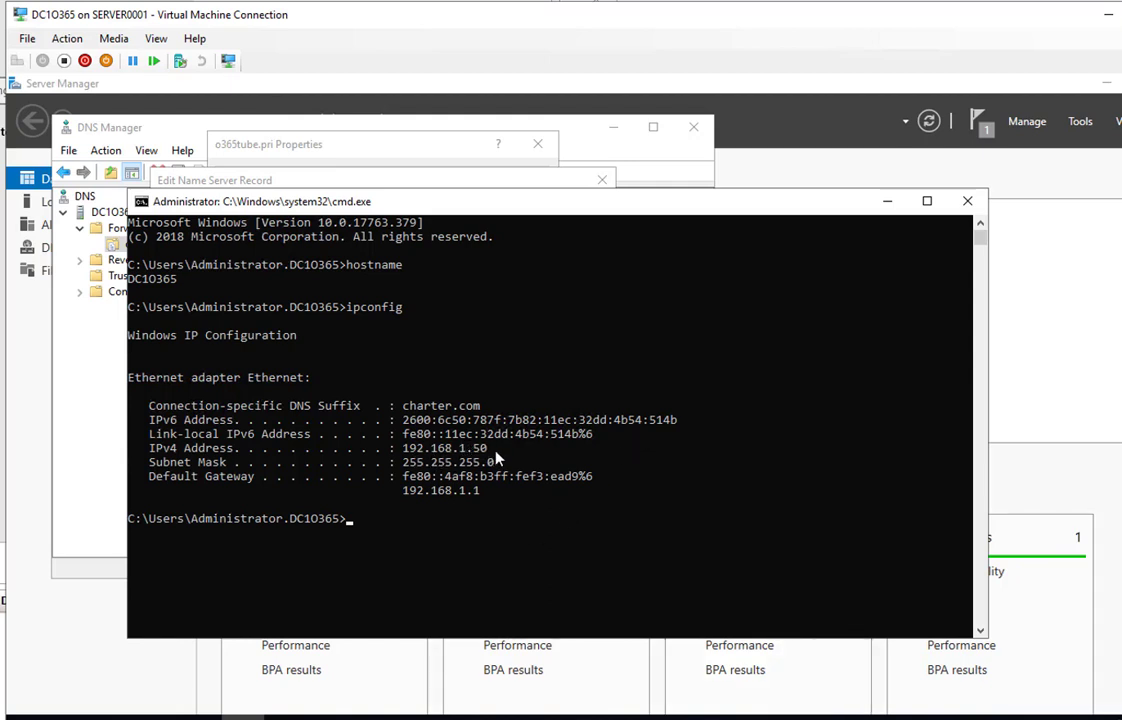
Add 192.168.1.50 to the name server record, resolve it, and confirm
{"action": "left_click", "coordinate": [435, 160]}
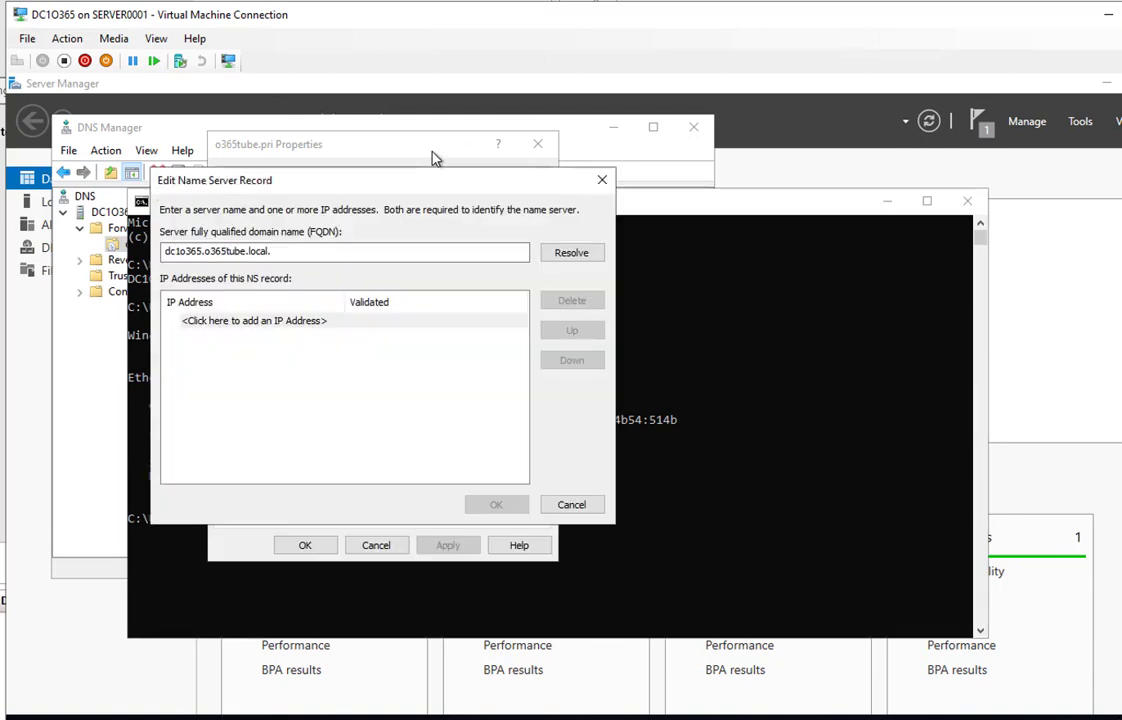
{"action": "left_click", "coordinate": [246, 321]}
{"action": "type", "text": "192.168.1.50"}
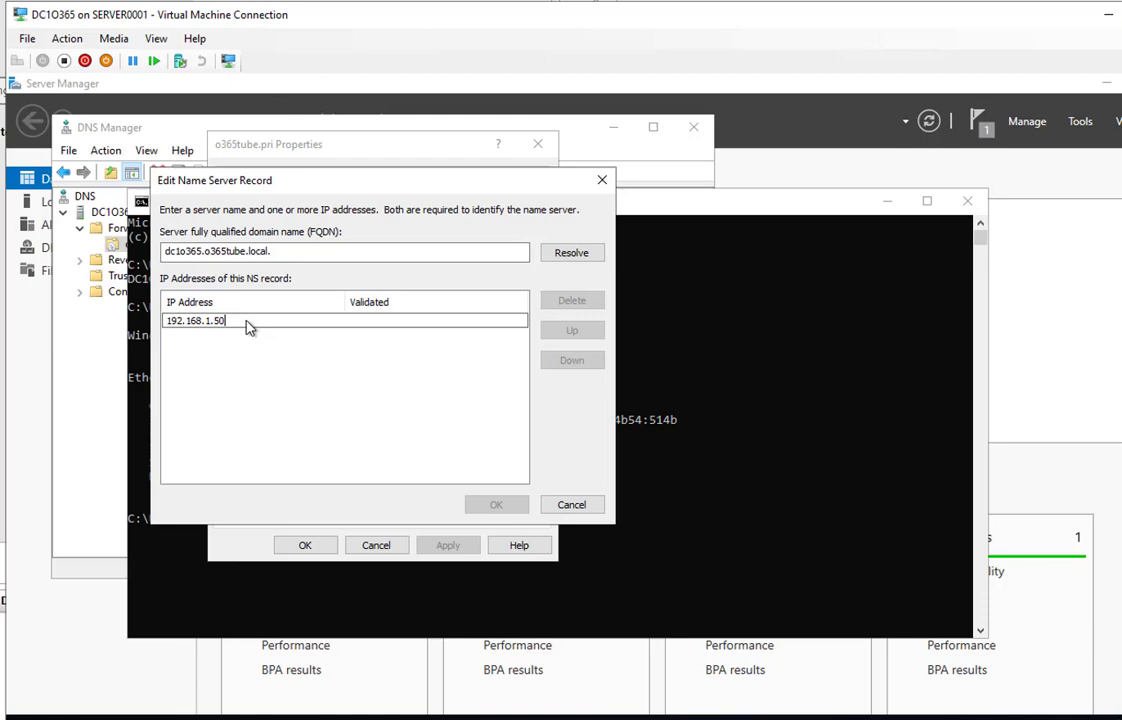
{"action": "left_click", "coordinate": [562, 256]}
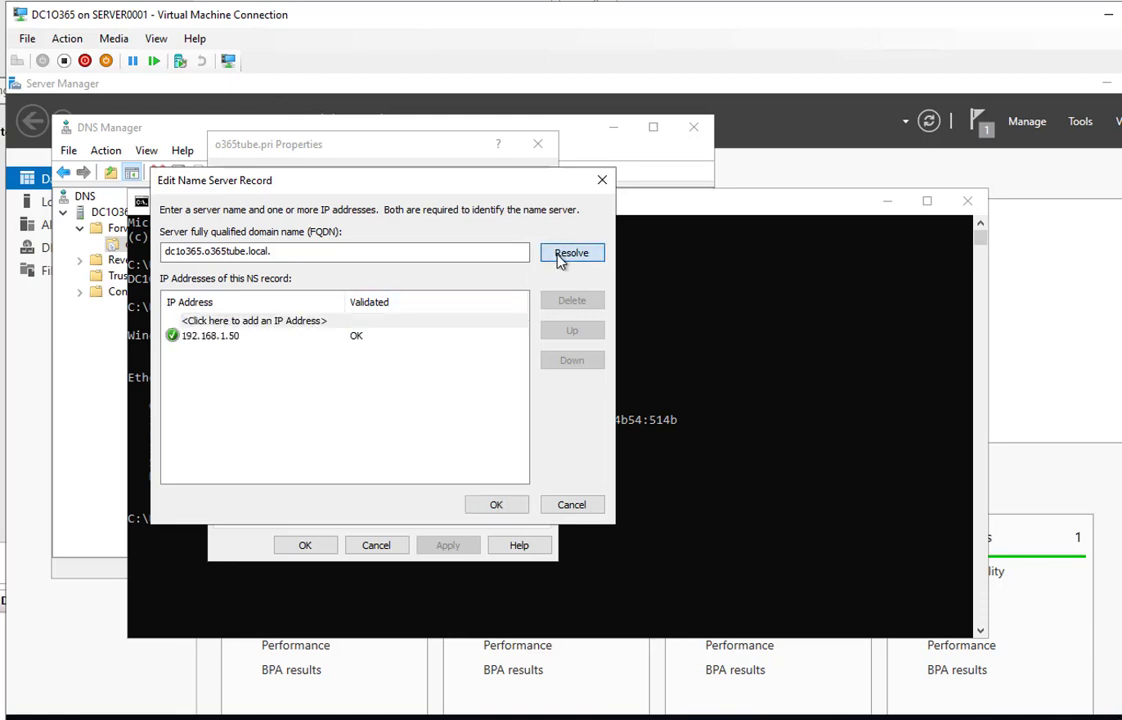
{"action": "left_click", "coordinate": [496, 506]}
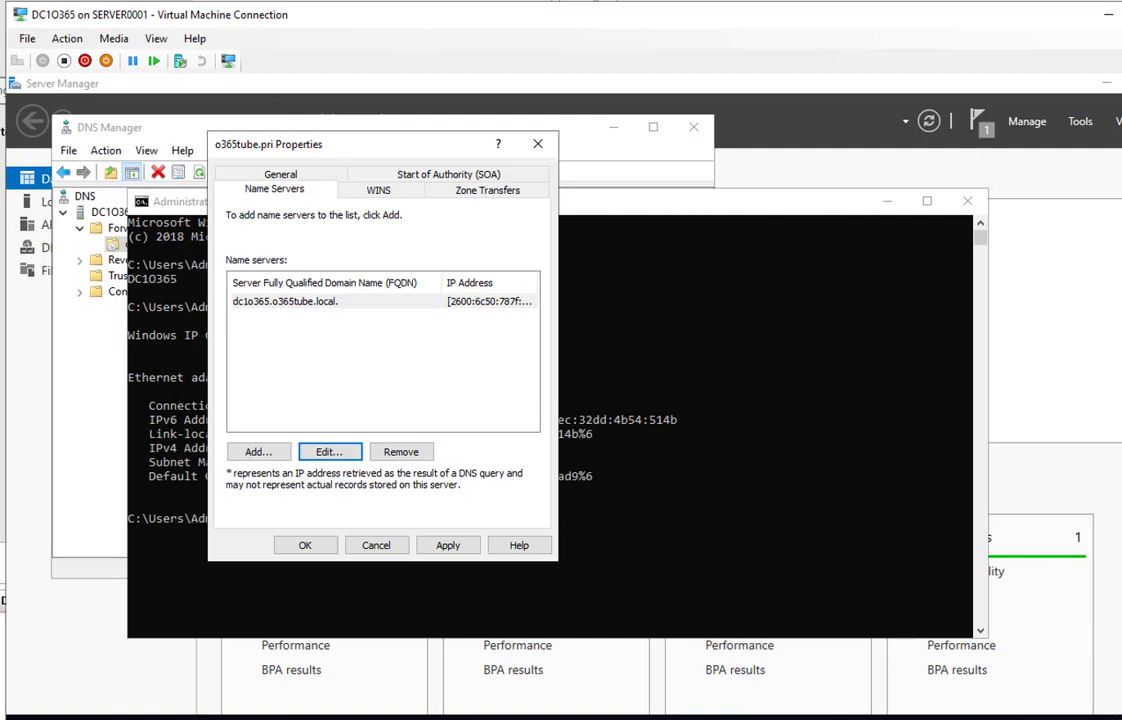
Remove the IPv6 address so the record lists only 192.168.1.50
{"action": "left_click", "coordinate": [307, 302]}
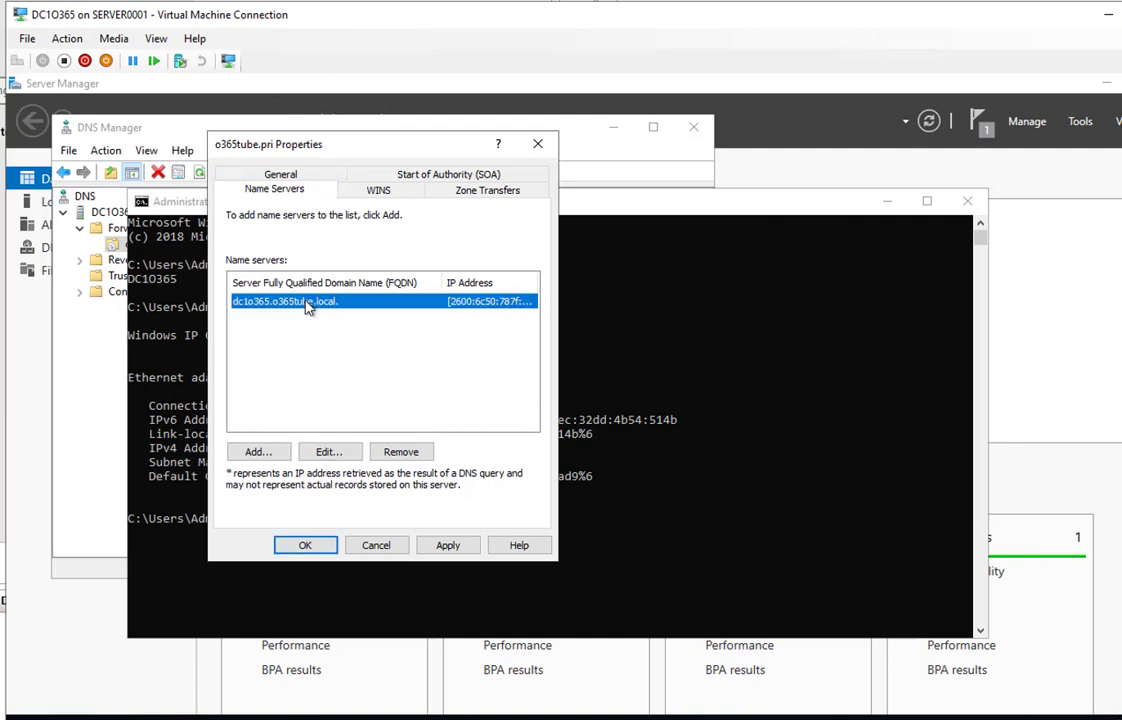
{"action": "left_click", "coordinate": [328, 451]}
{"action": "left_click", "coordinate": [268, 340]}
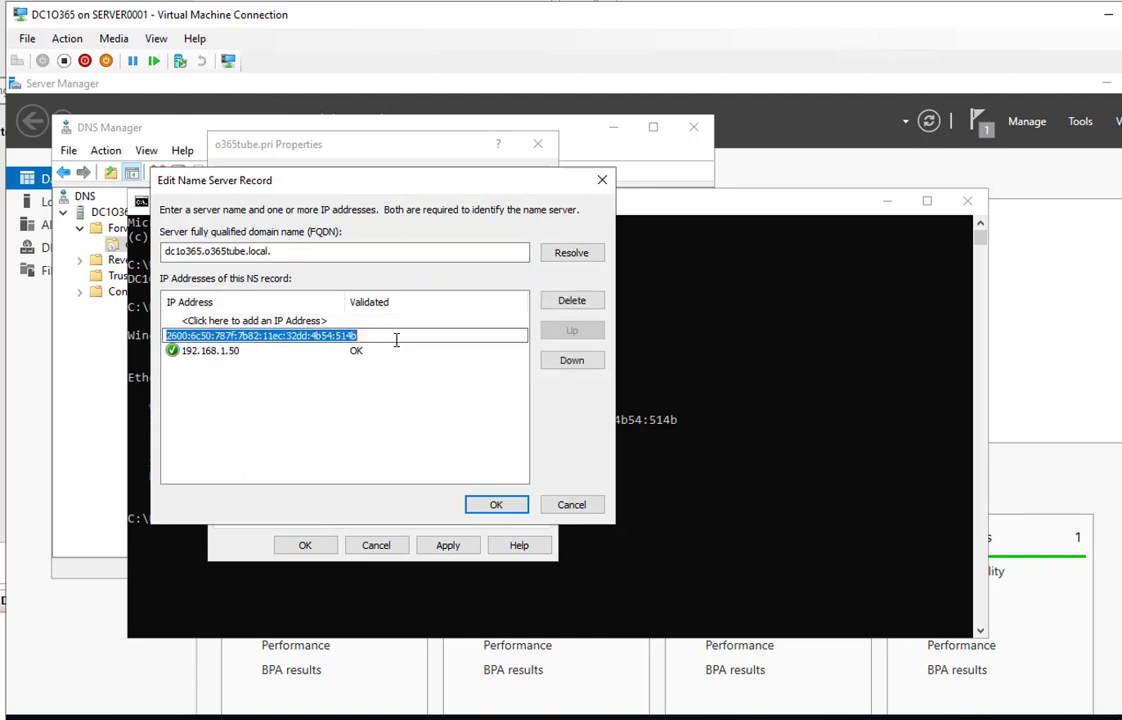
{"action": "left_click", "coordinate": [573, 303]}
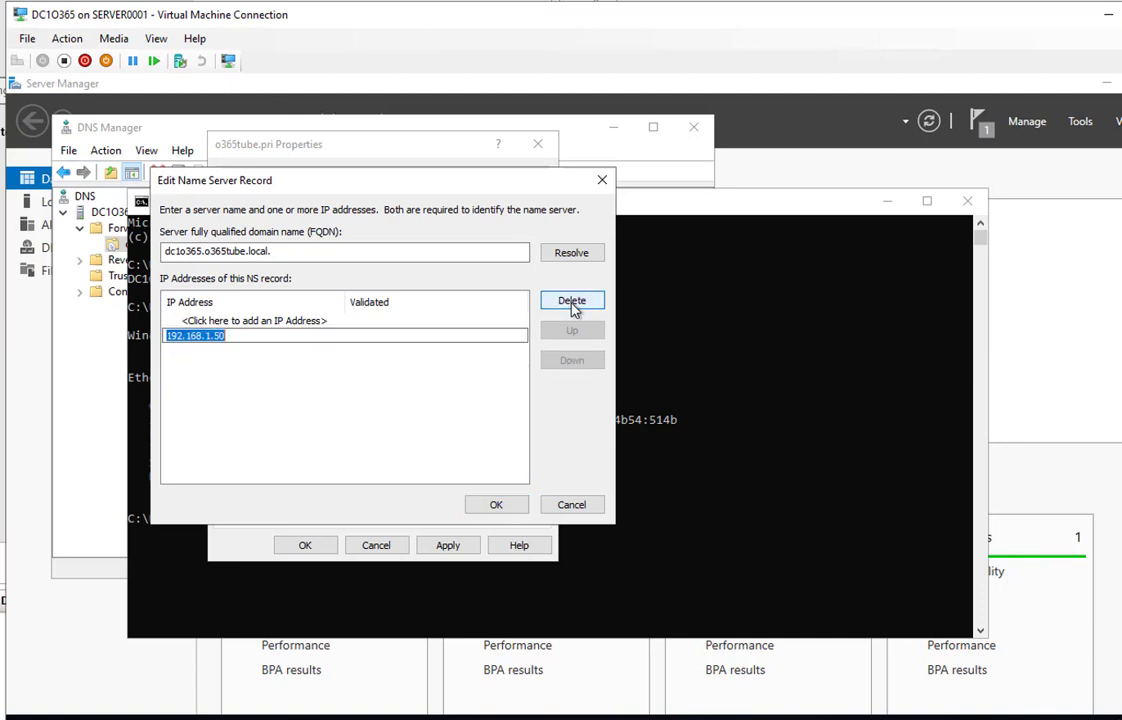
{"action": "left_click", "coordinate": [501, 505]}
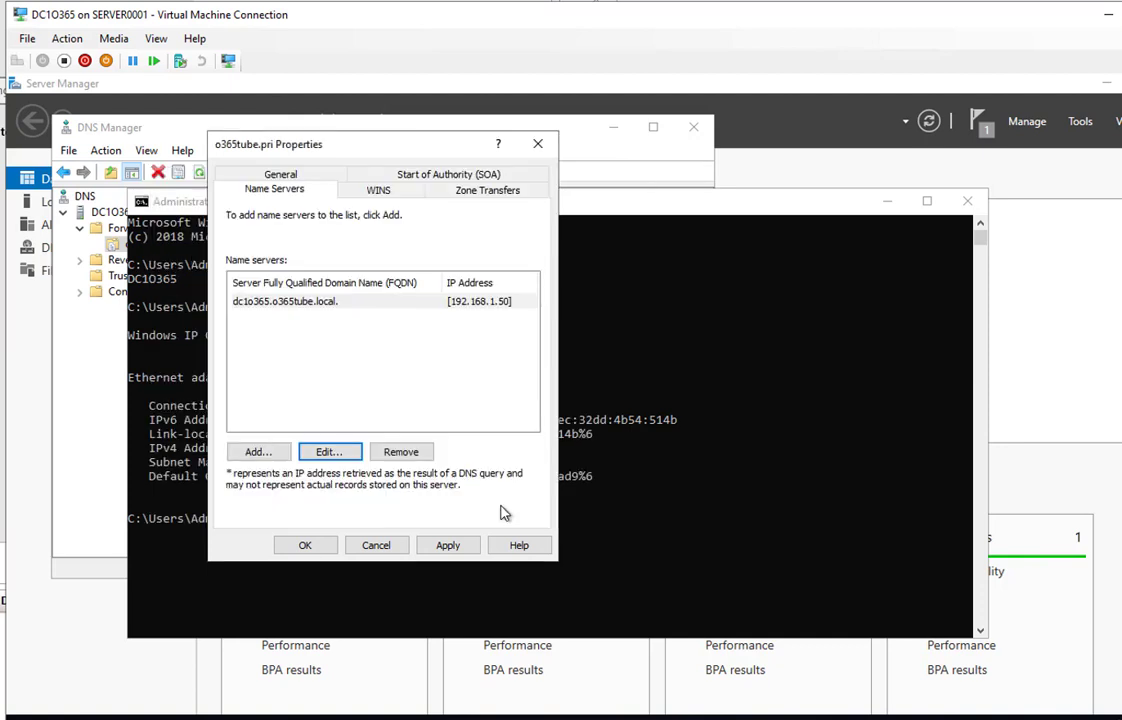
Apply the change, review the Zone Transfers settings, and close the properties
{"action": "left_click", "coordinate": [462, 546]}
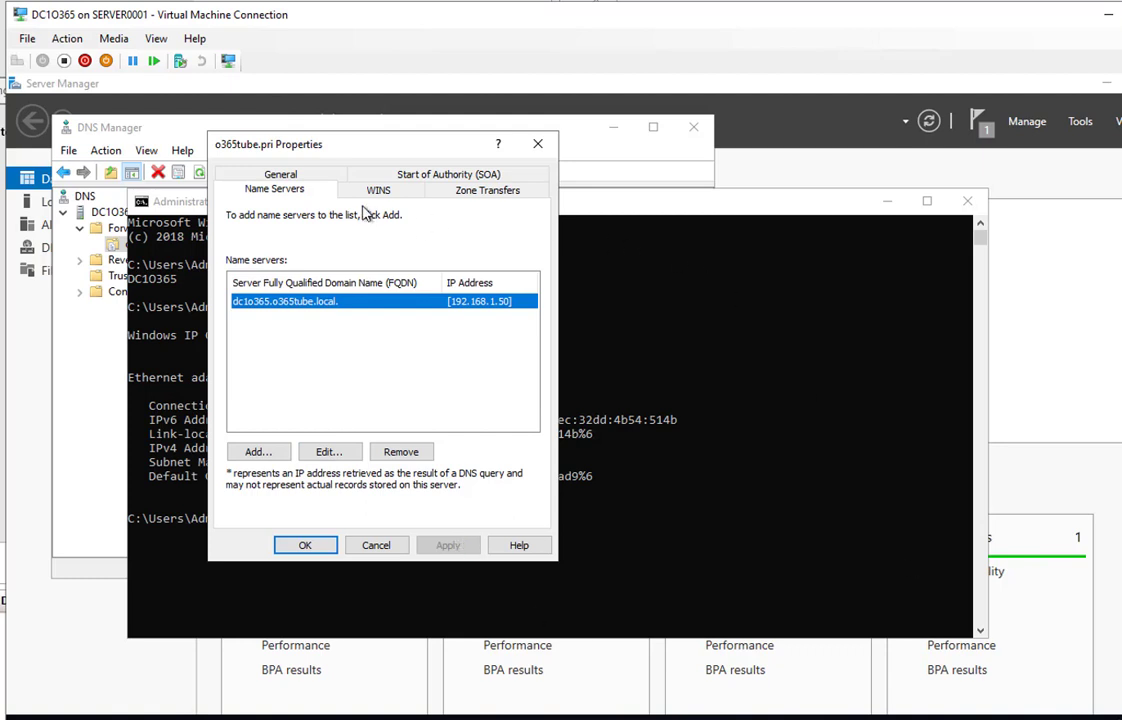
{"action": "left_click", "coordinate": [460, 193]}
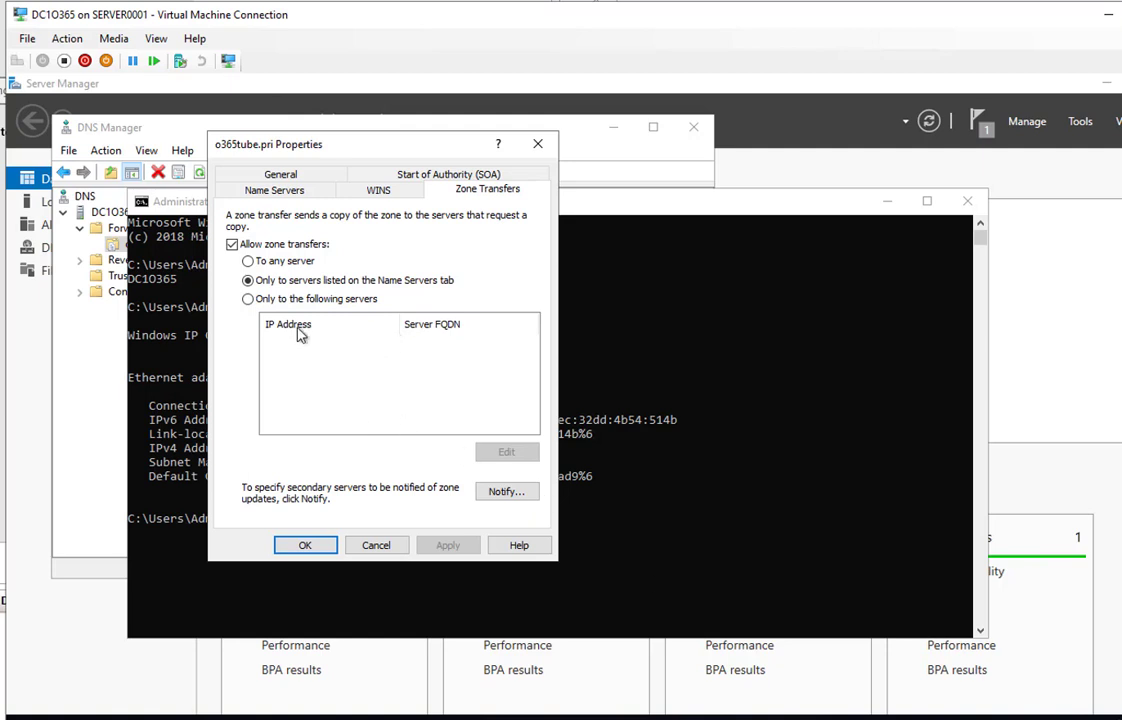
{"action": "left_click", "coordinate": [311, 545]}
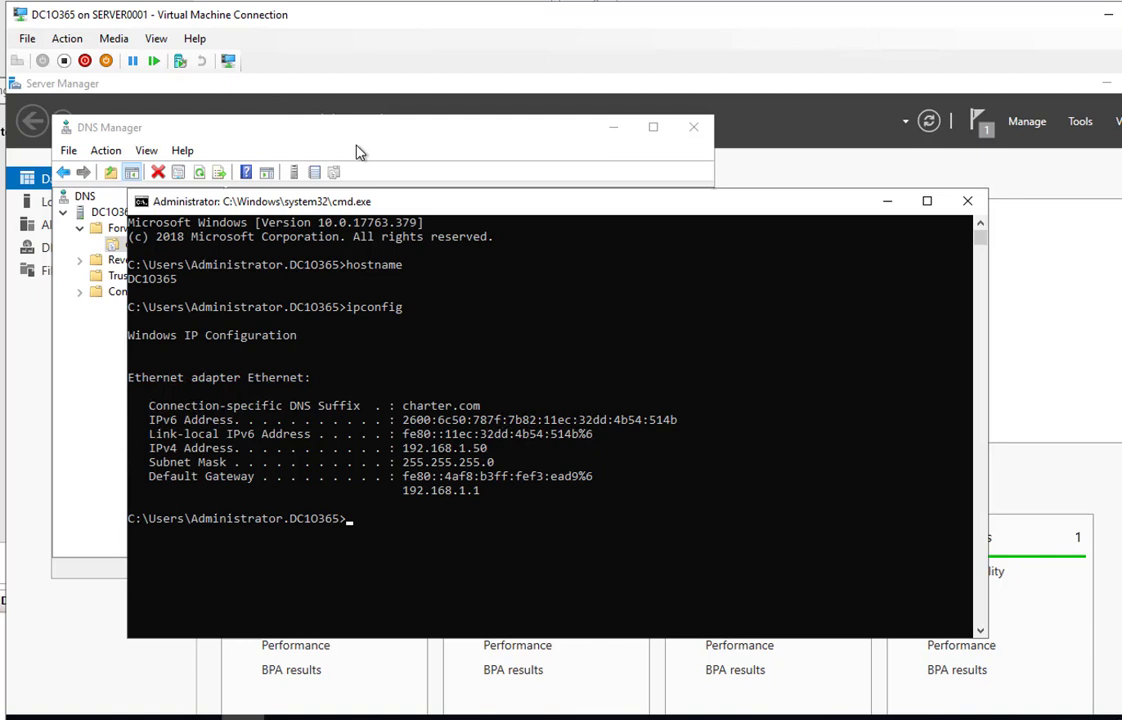
Refresh the o365tube.pri zone to show its updated records
{"action": "left_click", "coordinate": [318, 128]}
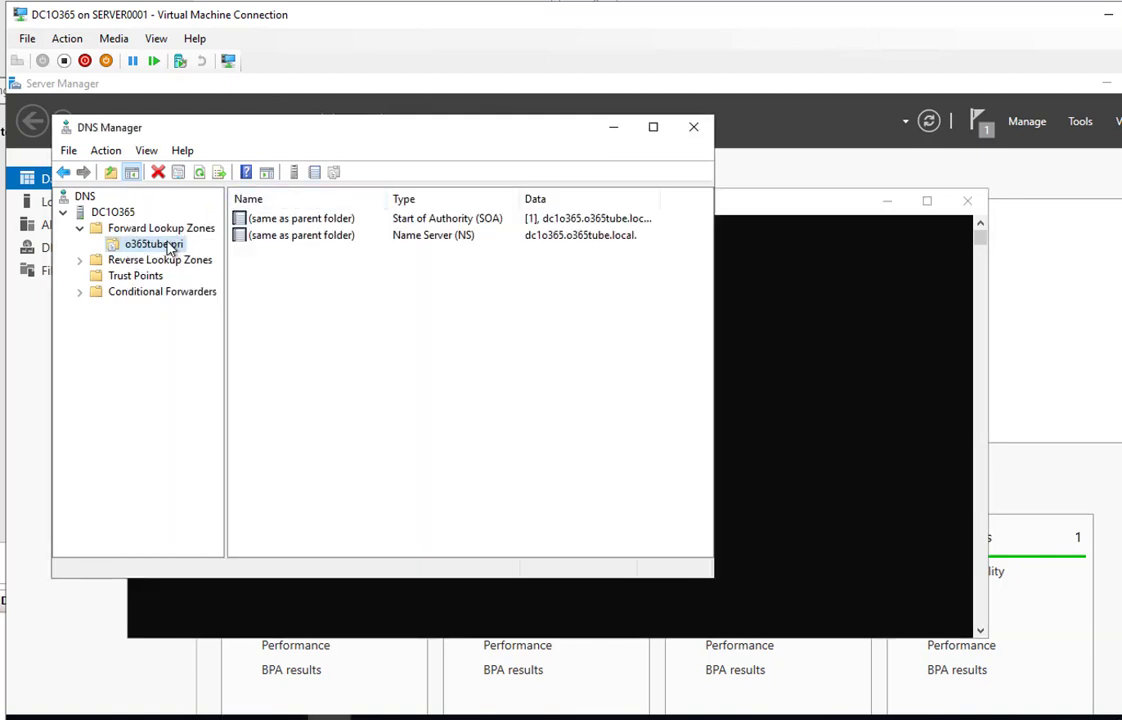
{"action": "right_click", "coordinate": [166, 243]}
{"action": "left_click", "coordinate": [216, 505]}
{"action": "left_click", "coordinate": [155, 228]}
{"action": "left_click", "coordinate": [160, 244]}
{"action": "right_click", "coordinate": [164, 246]}
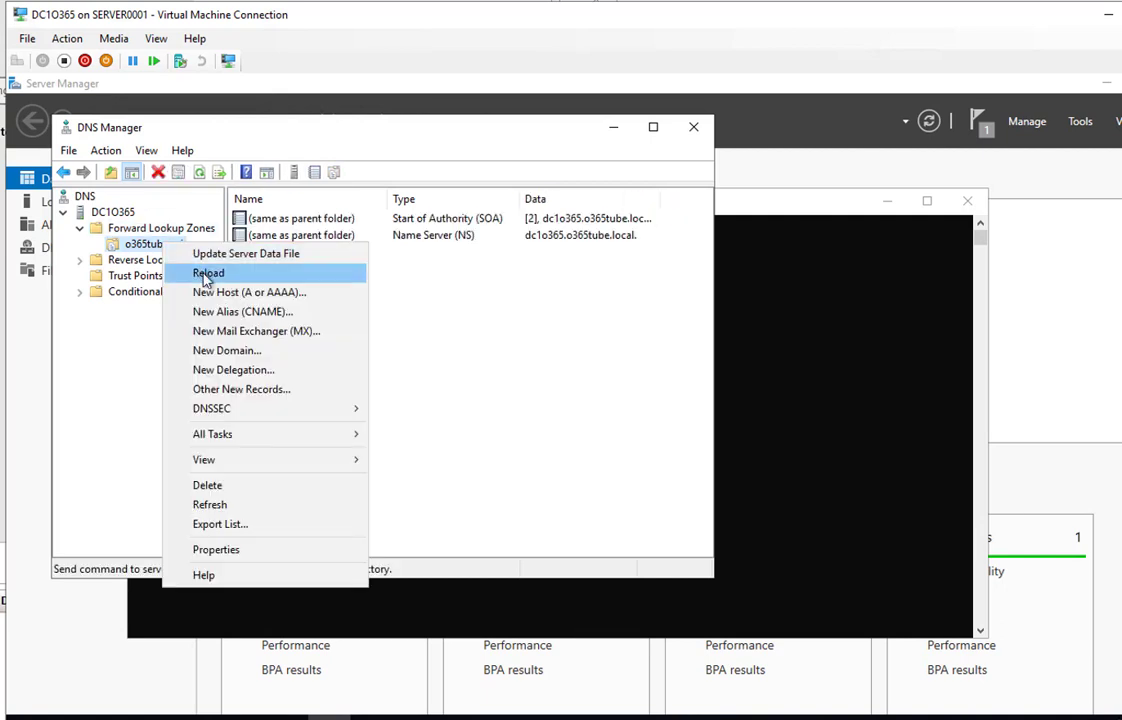
{"action": "left_click", "coordinate": [536, 525]}
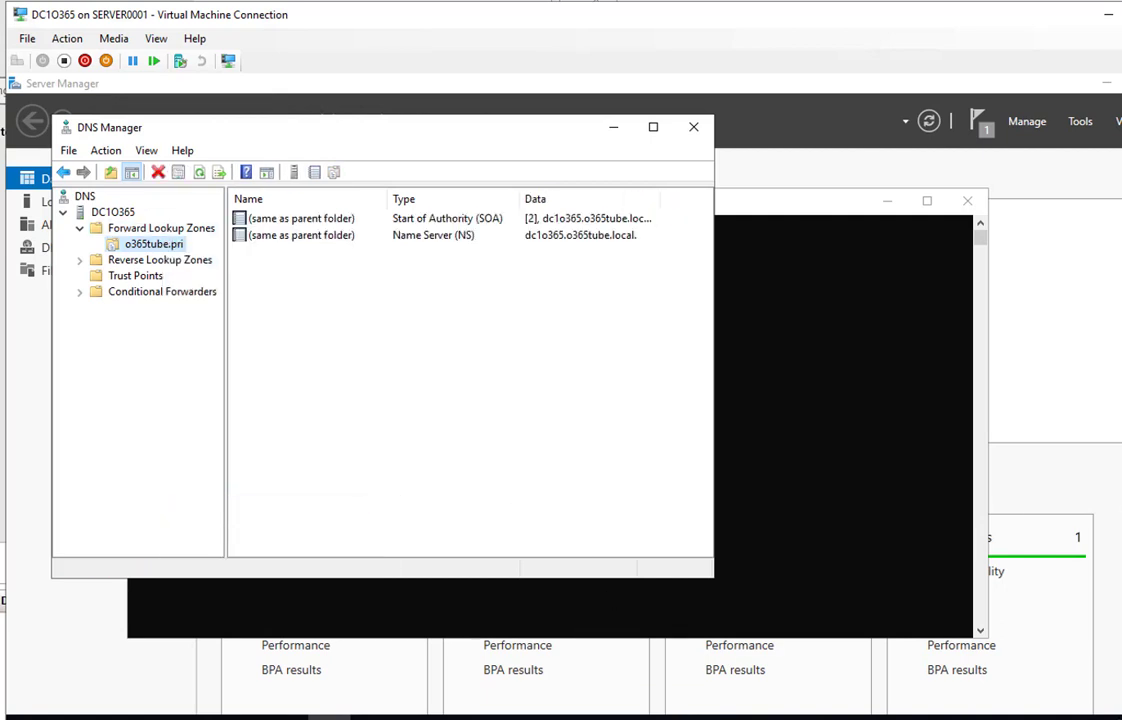
Select reverse zone 3.168.192.in-addr.arpa and bring up its context menu
{"action": "left_click", "coordinate": [160, 260]}
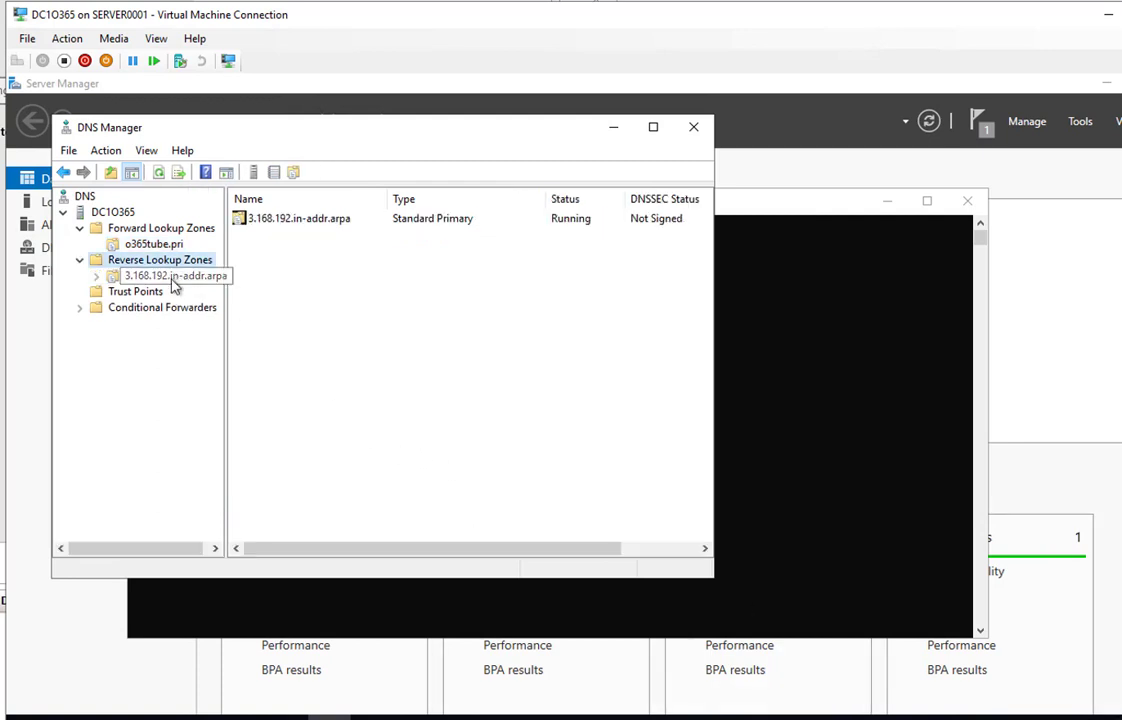
{"action": "left_click", "coordinate": [190, 277]}
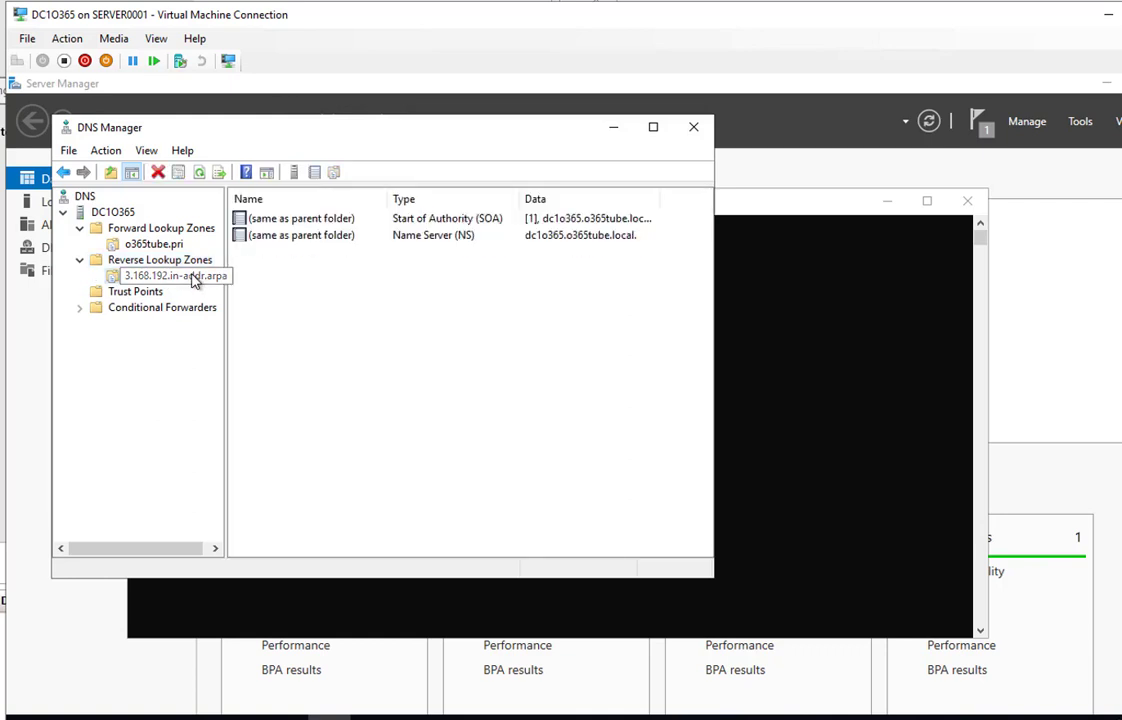
{"action": "right_click", "coordinate": [191, 277]}
Open 3.168.192.in-addr.arpa properties, check the SOA primary server, and view the Name Servers list
{"action": "left_click", "coordinate": [279, 542]}
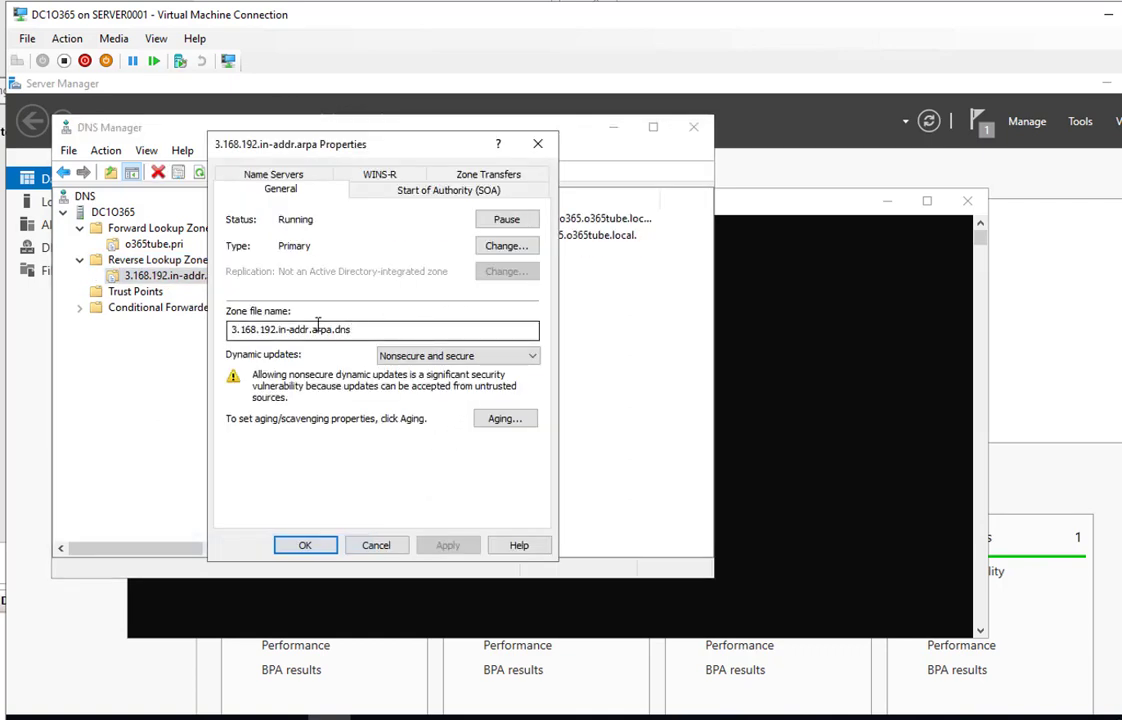
{"action": "left_click", "coordinate": [410, 200]}
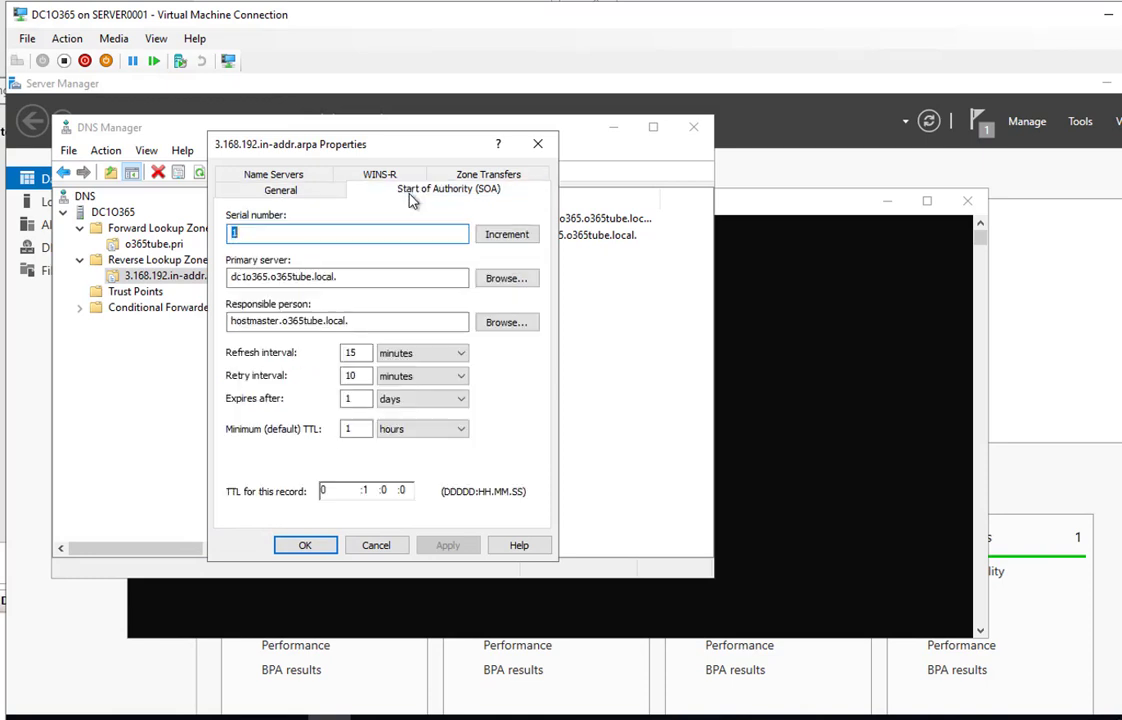
{"action": "left_click", "coordinate": [340, 278]}
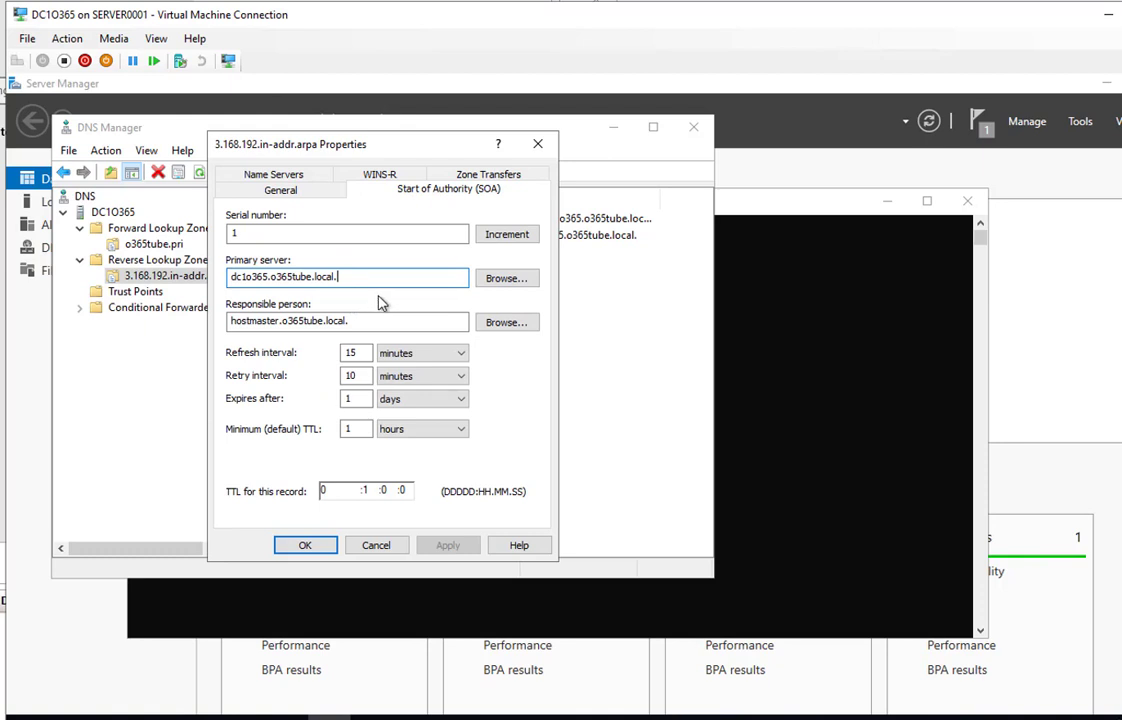
{"action": "left_click", "coordinate": [304, 180]}
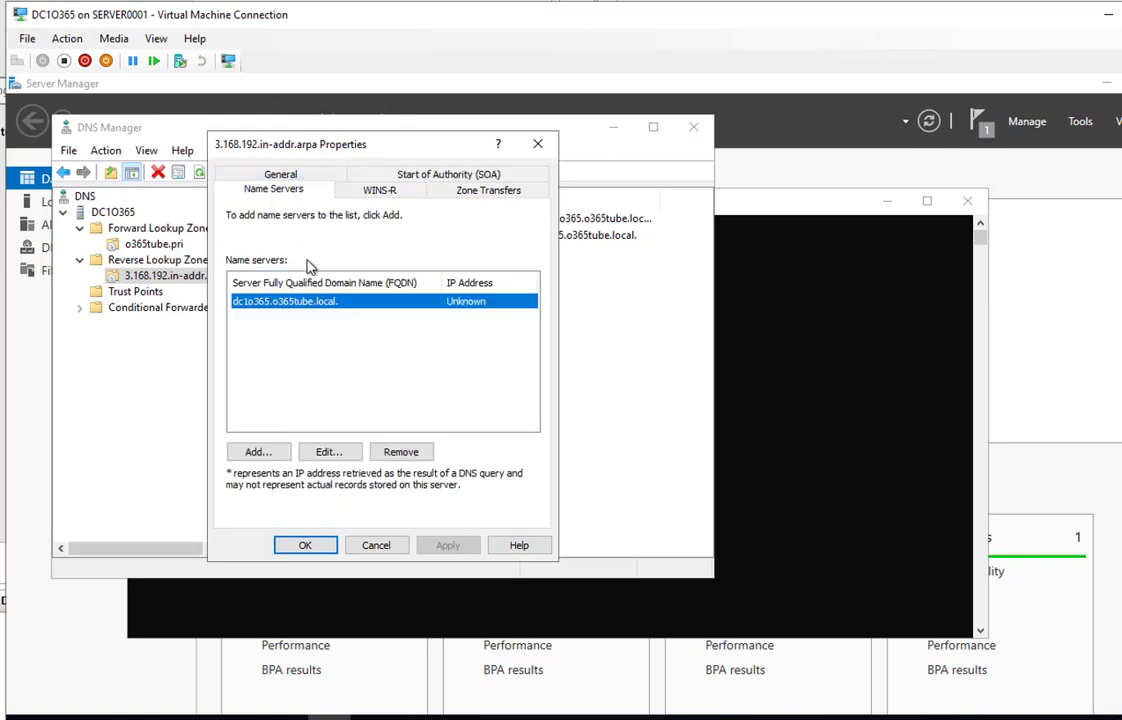
Give the dc1o365.o365tube.local. name server record the IP 192.168.1.50, resolved and saved
{"action": "left_click", "coordinate": [322, 452]}
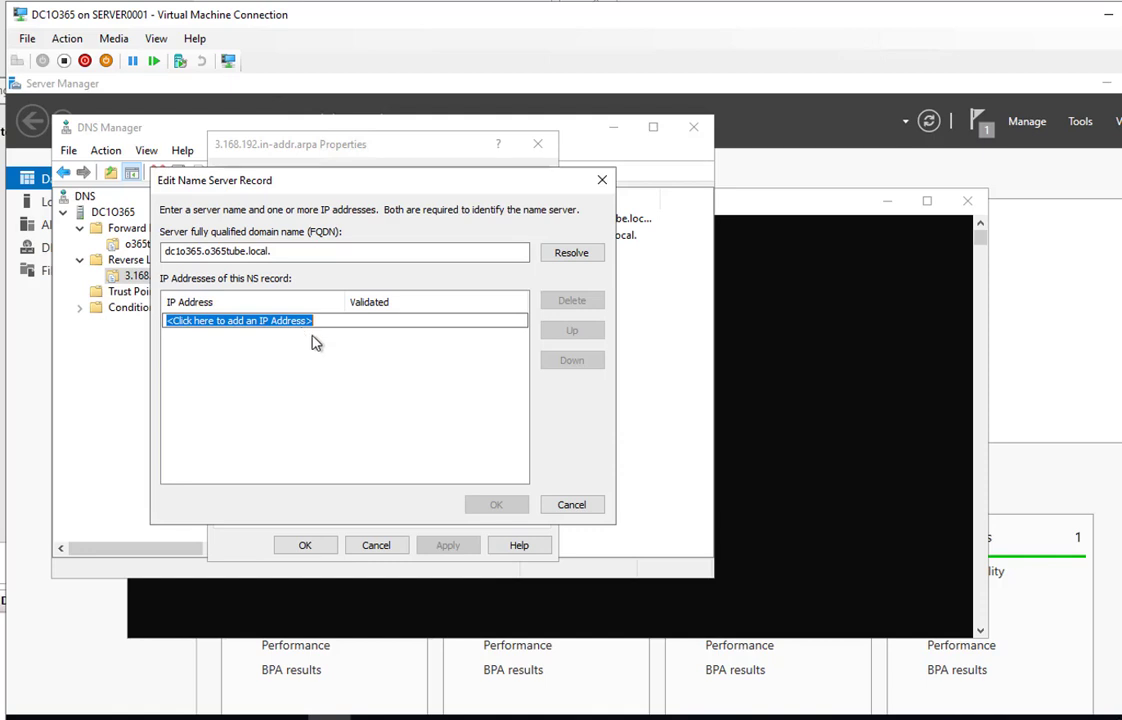
{"action": "type", "text": "192.168.1.50"}
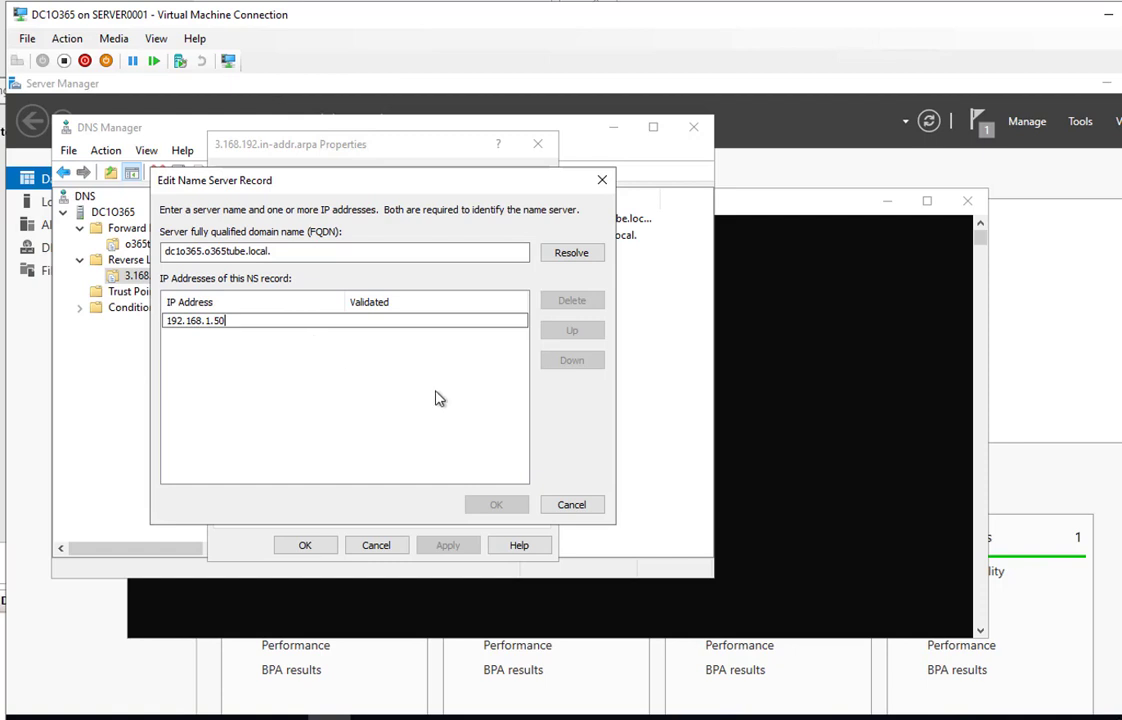
{"action": "left_click", "coordinate": [568, 262]}
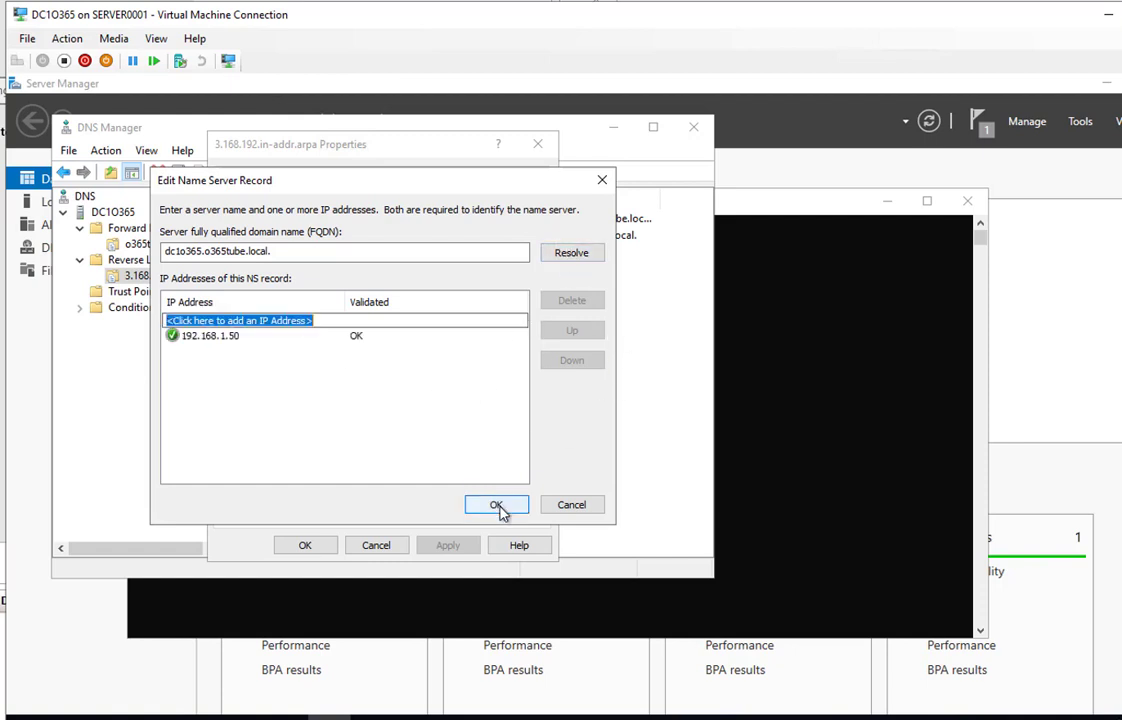
{"action": "left_click", "coordinate": [497, 505]}
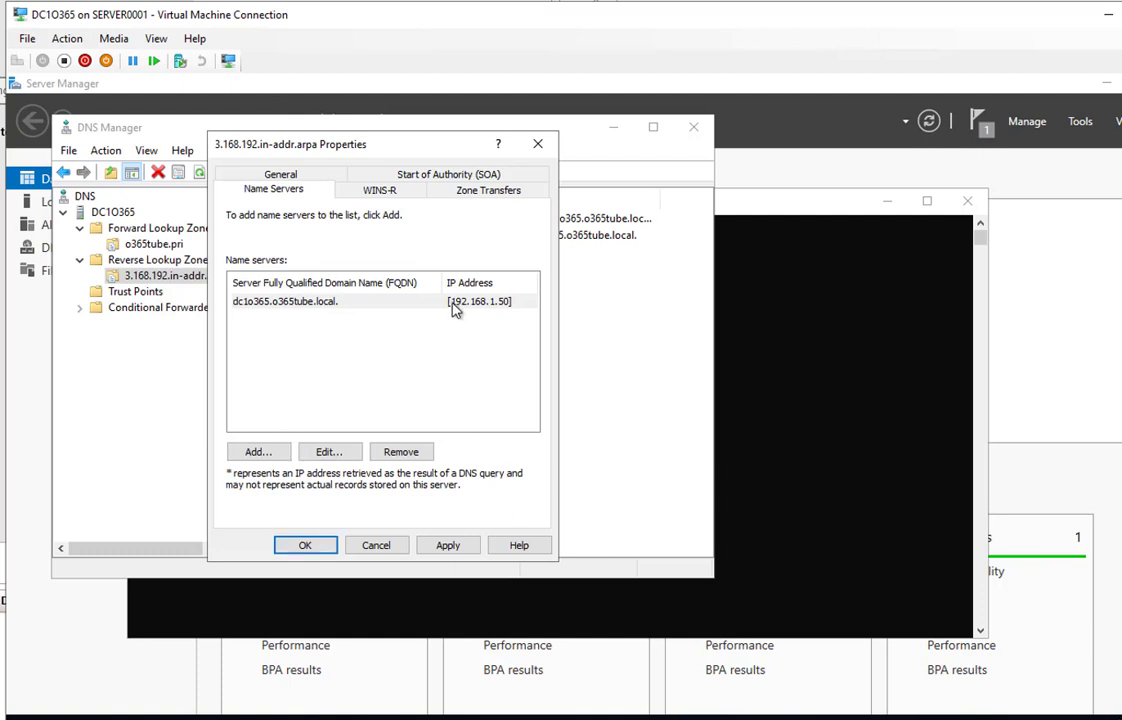
Recheck the updated name server entry and apply the change to the reverse zone
{"action": "left_click", "coordinate": [406, 304]}
{"action": "left_click", "coordinate": [332, 453]}
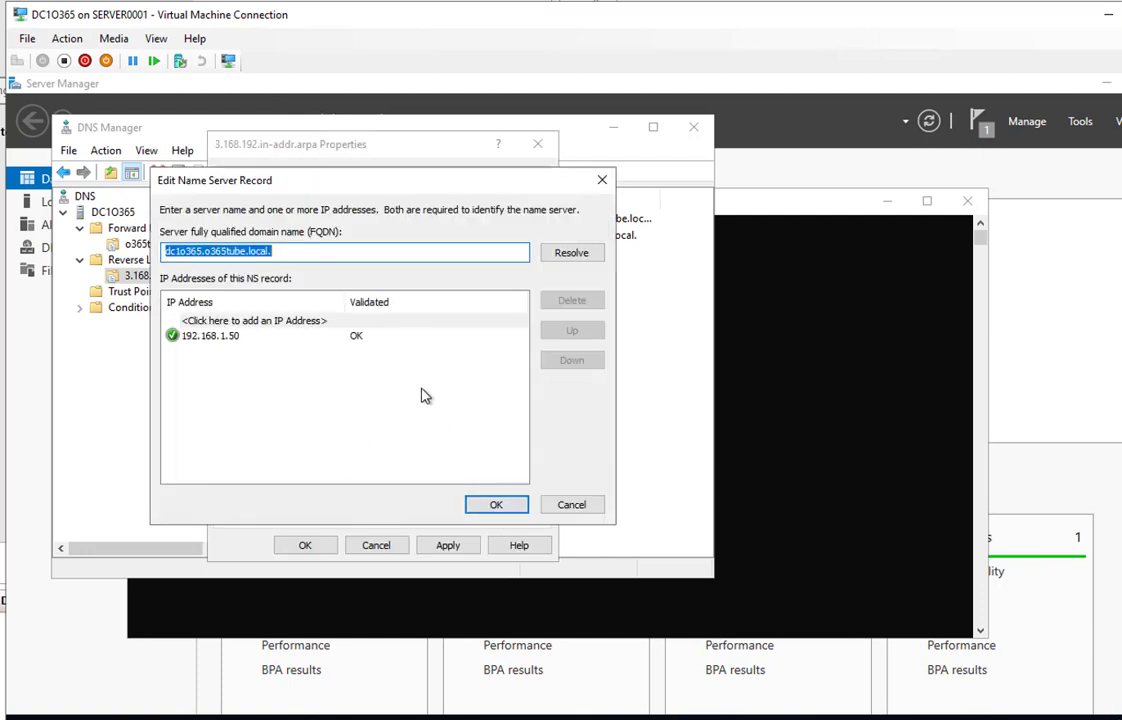
{"action": "left_click", "coordinate": [395, 320]}
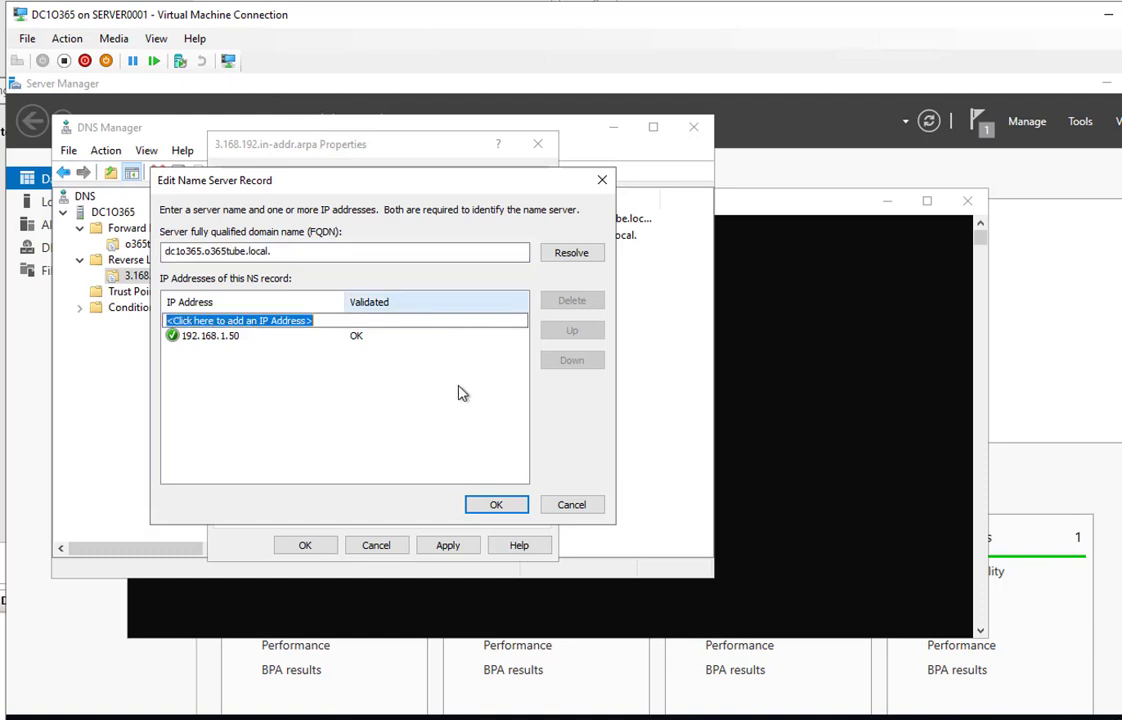
{"action": "left_click", "coordinate": [497, 505]}
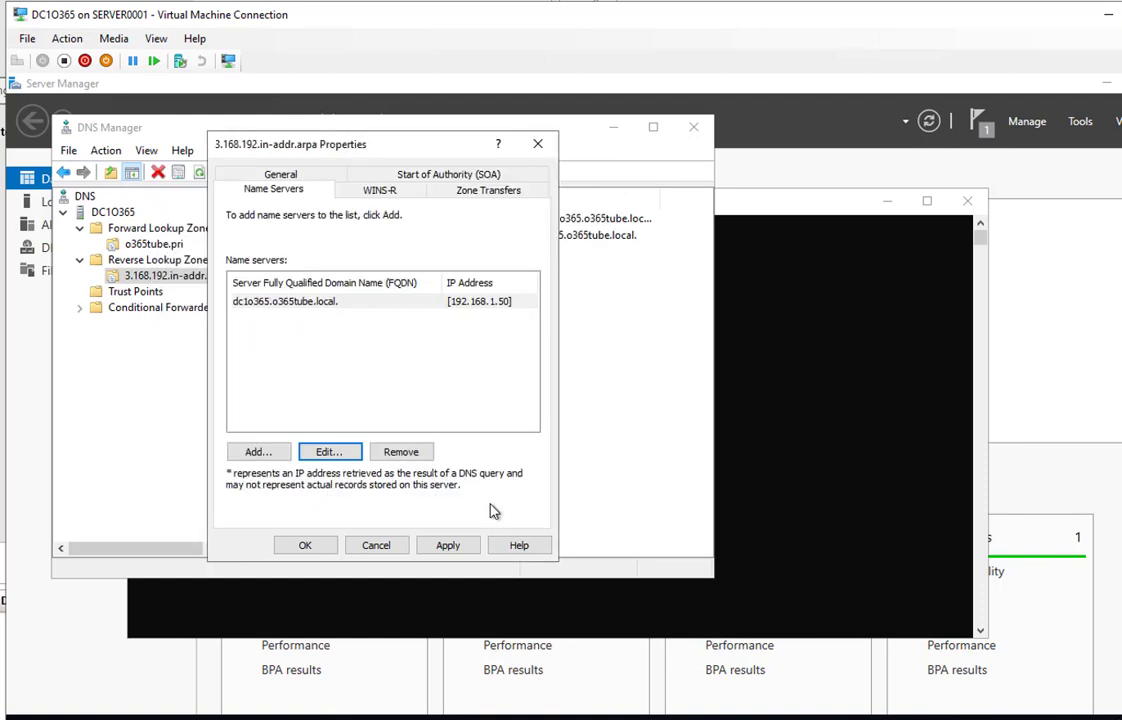
{"action": "left_click", "coordinate": [448, 560]}
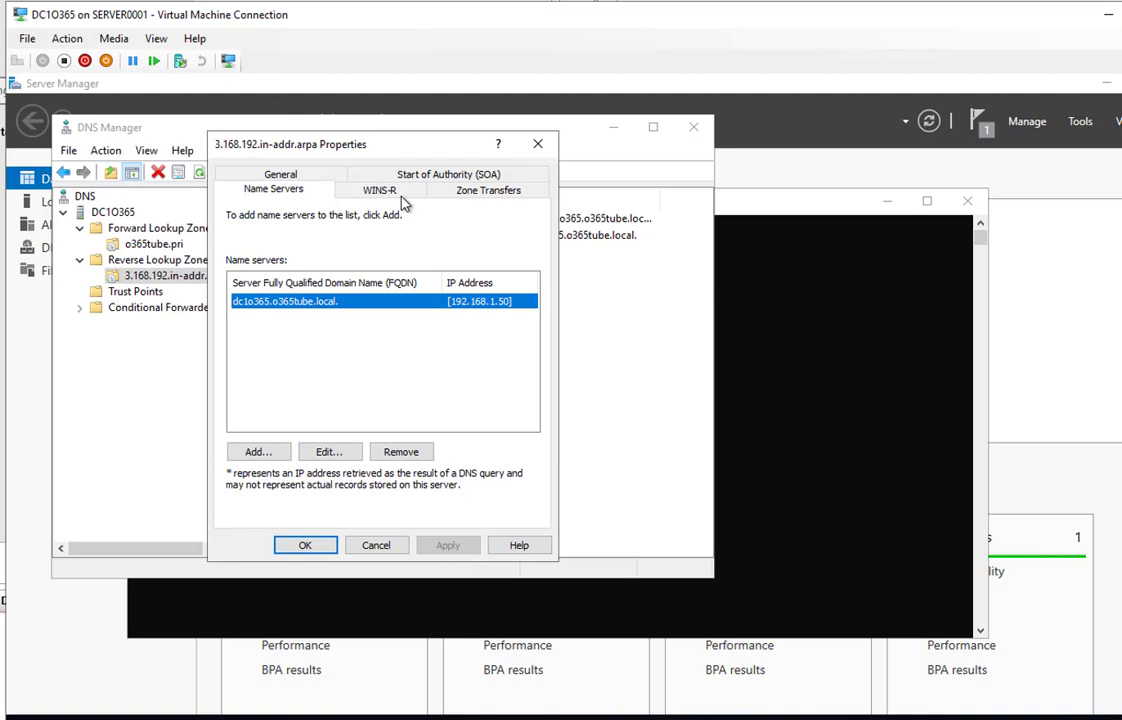
Review the reverse zone's Zone Transfers and WINS-R settings, then close its properties
{"action": "left_click", "coordinate": [471, 193]}
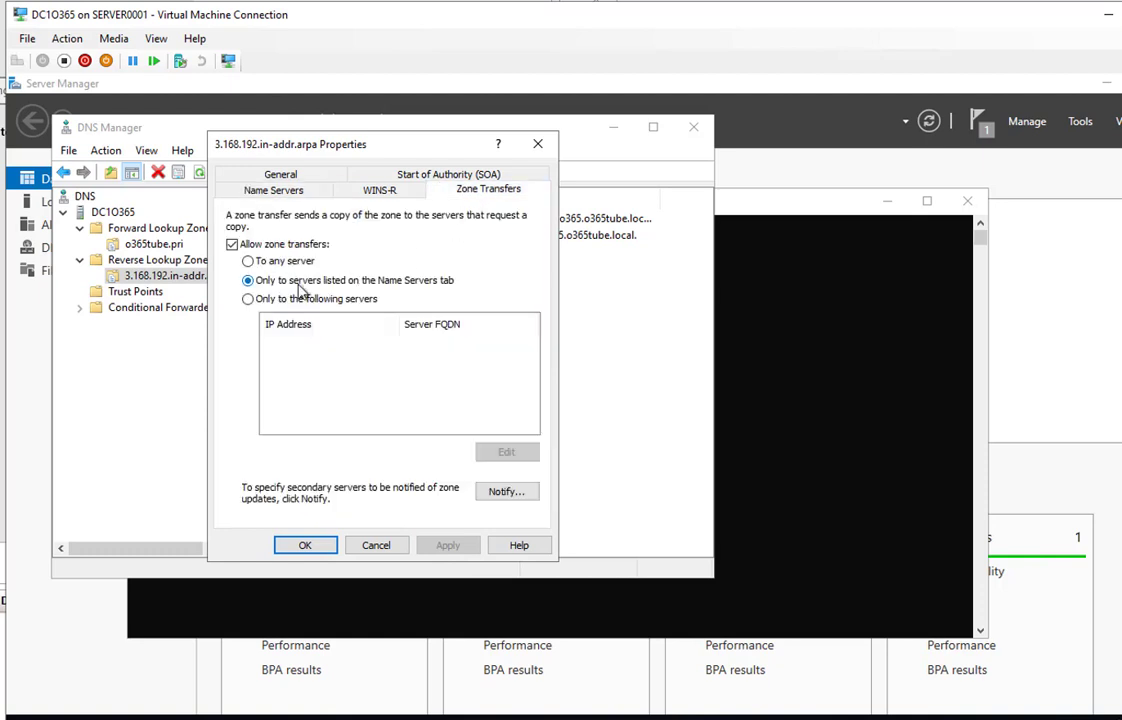
{"action": "left_click", "coordinate": [262, 189]}
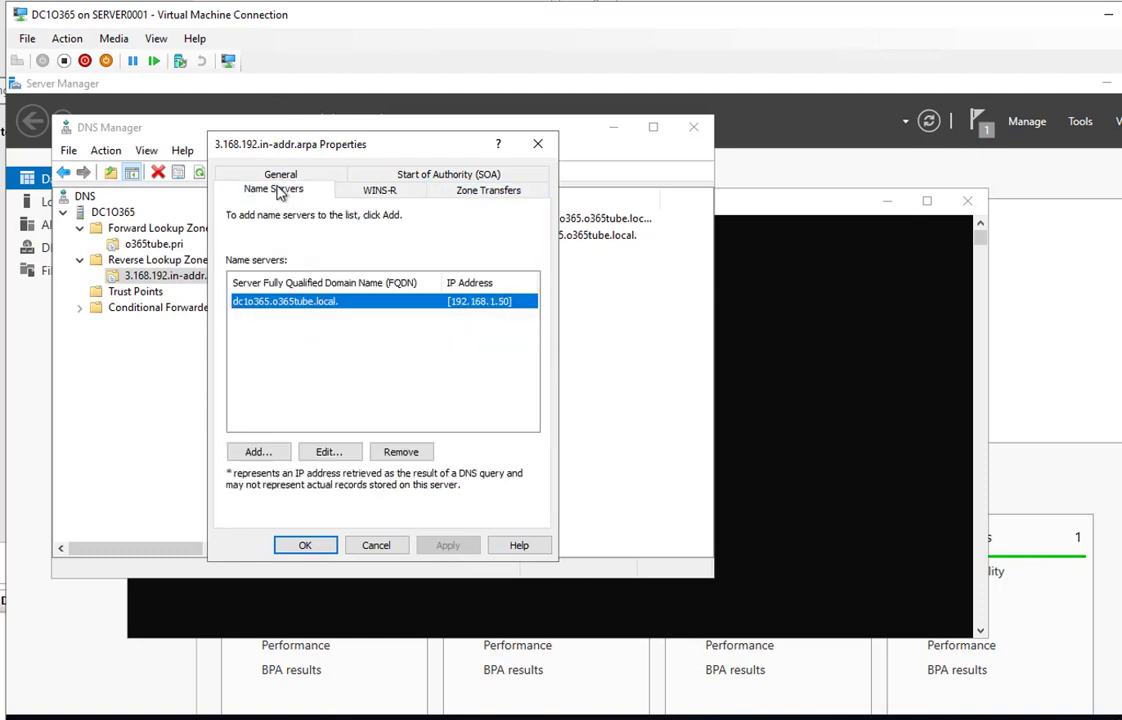
{"action": "left_click", "coordinate": [380, 190]}
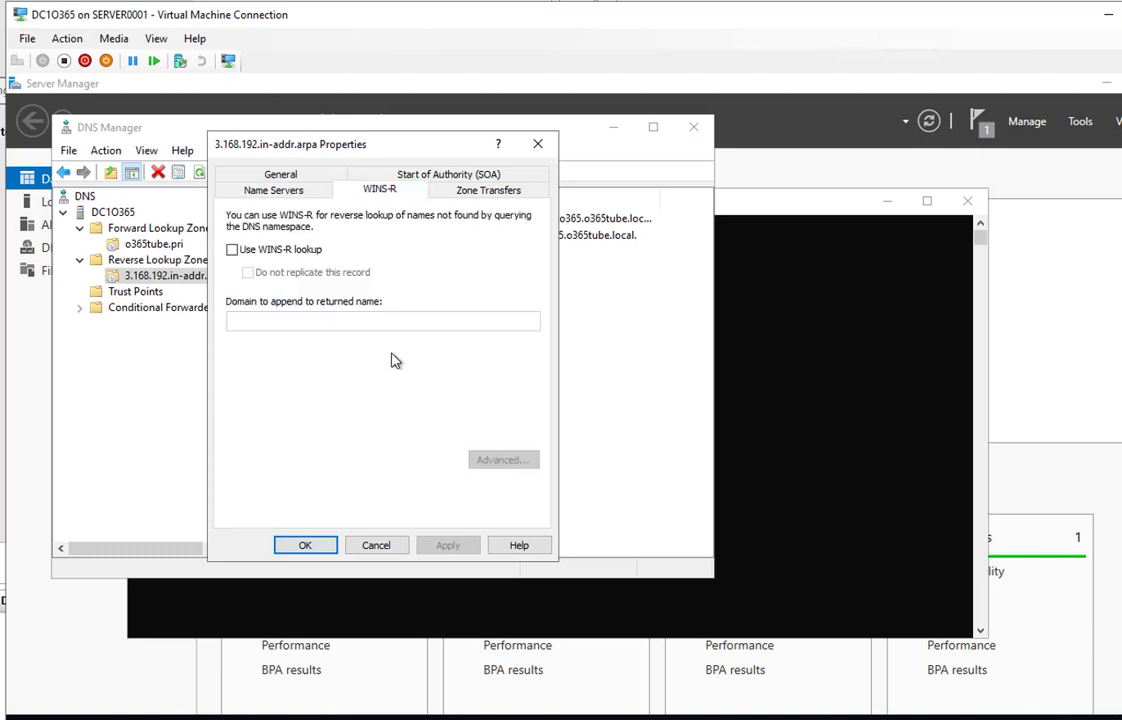
{"action": "left_click", "coordinate": [307, 545]}
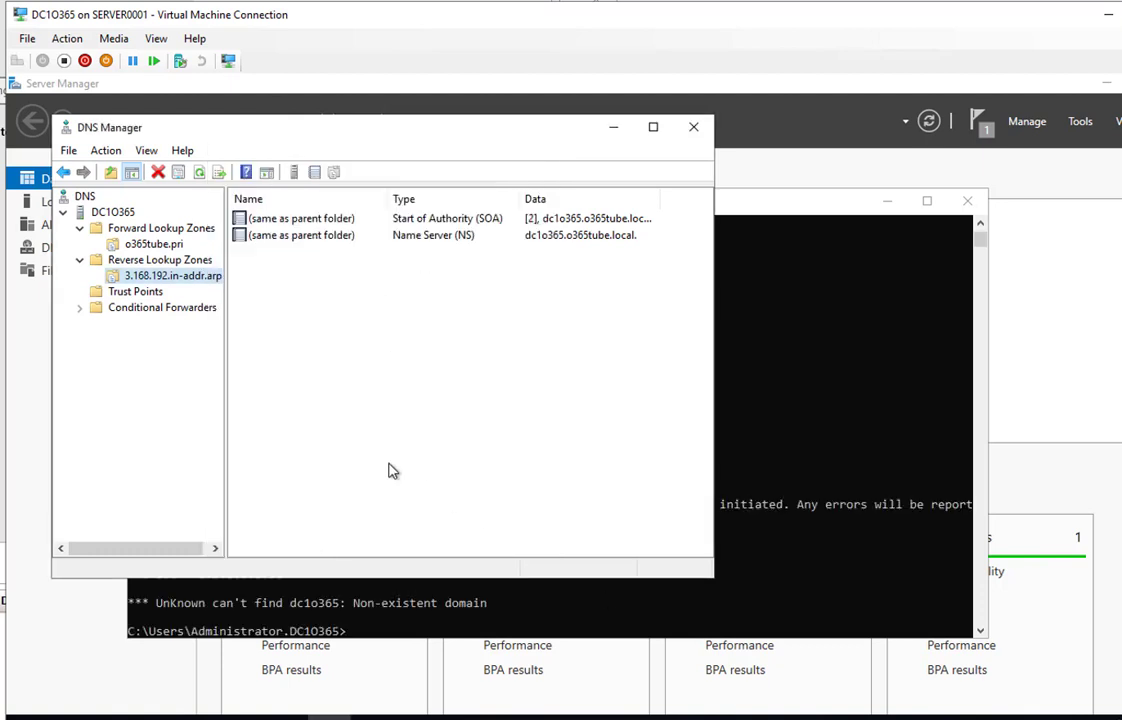
Refresh o365tube.pri and confirm host record dc1o365 resolves to 192.168.1.50
{"action": "left_click", "coordinate": [155, 245]}
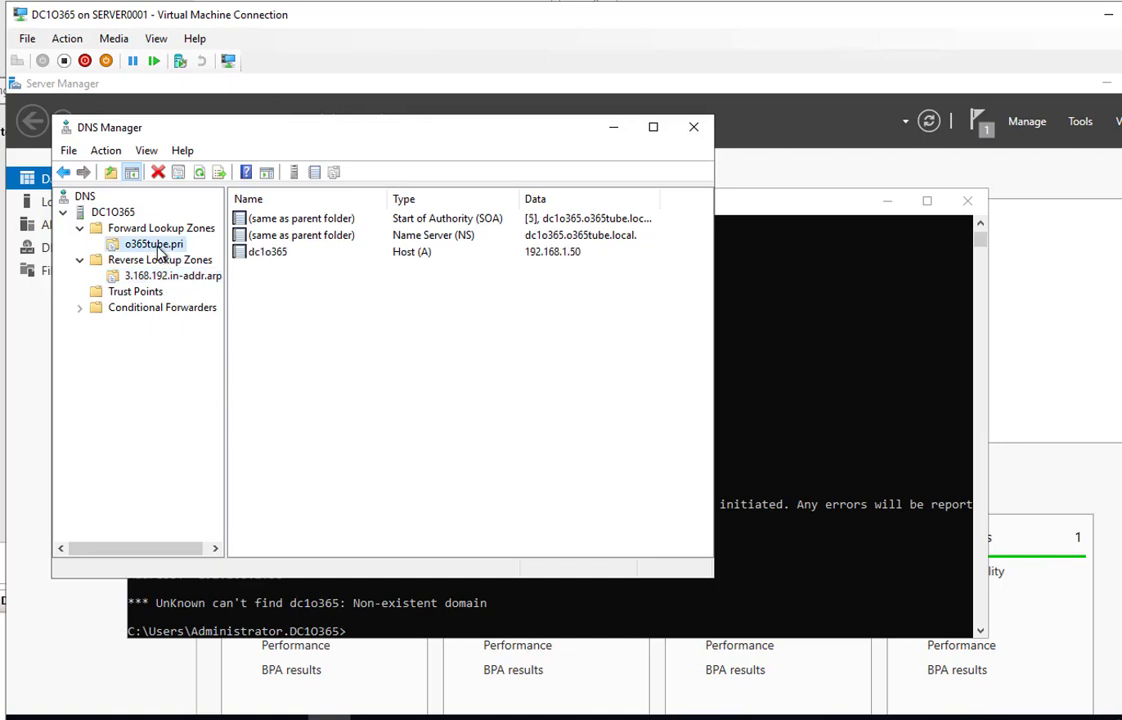
{"action": "right_click", "coordinate": [158, 250]}
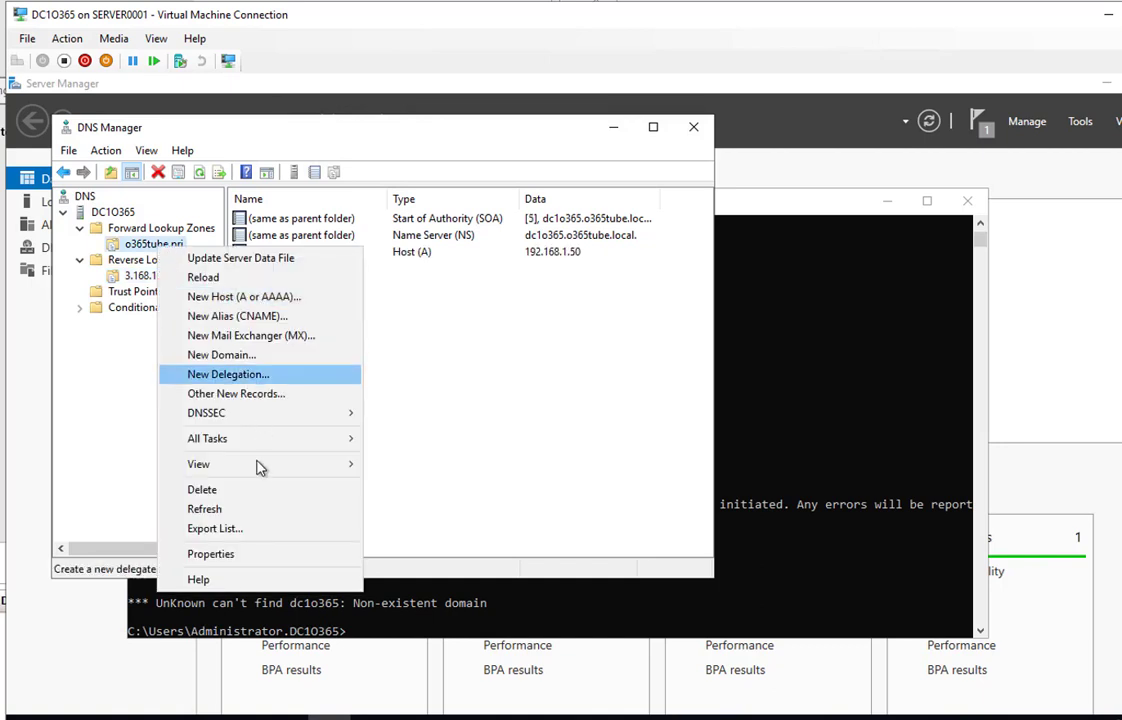
{"action": "left_click", "coordinate": [229, 512]}
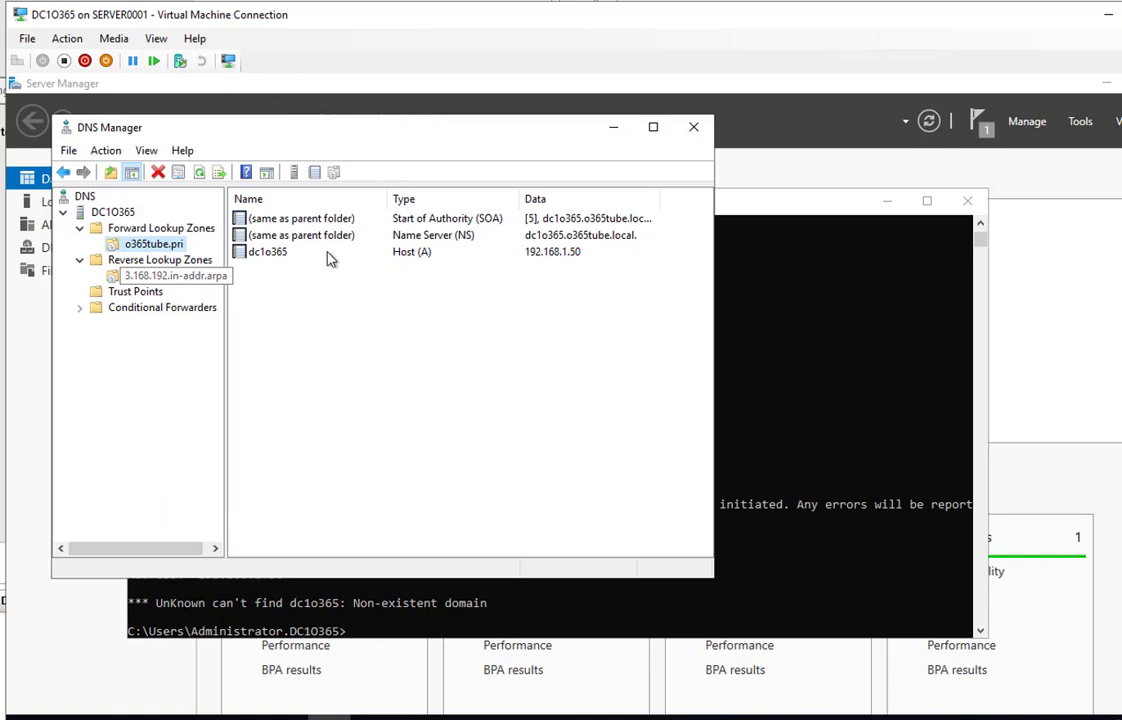
{"action": "left_click", "coordinate": [283, 257]}
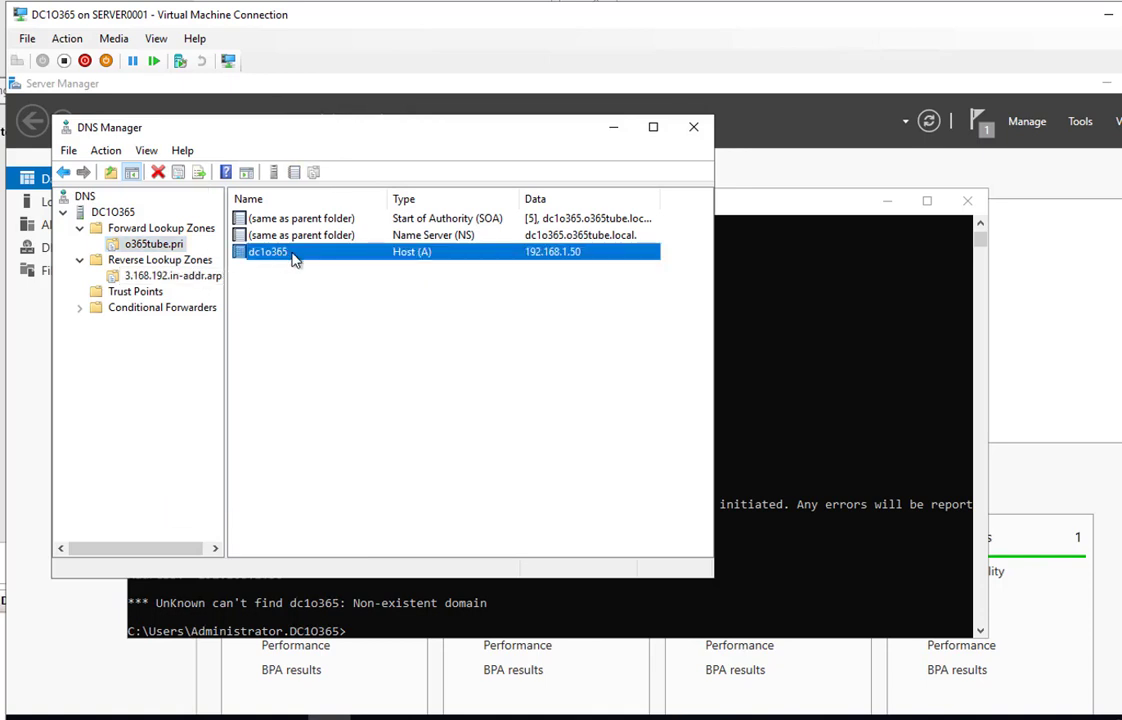
{"action": "double_click", "coordinate": [295, 257]}
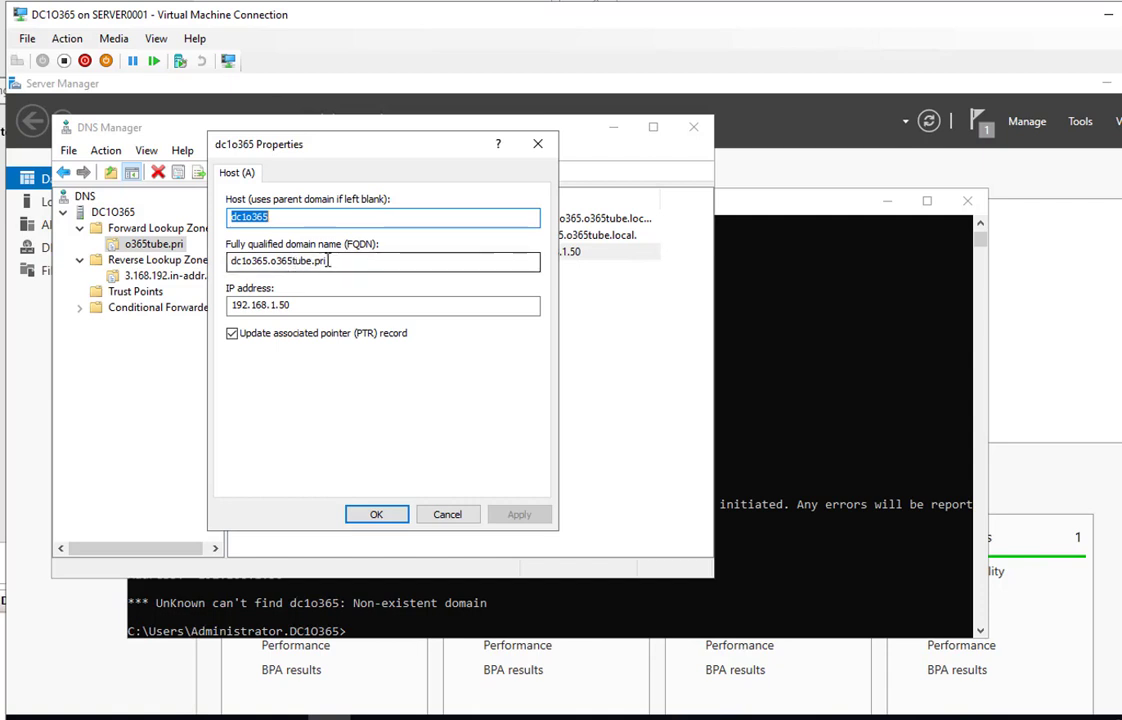
{"action": "left_click", "coordinate": [376, 514]}
Refresh the reverse lookup zone, then return to the Forward Lookup Zones list
{"action": "left_click", "coordinate": [155, 274]}
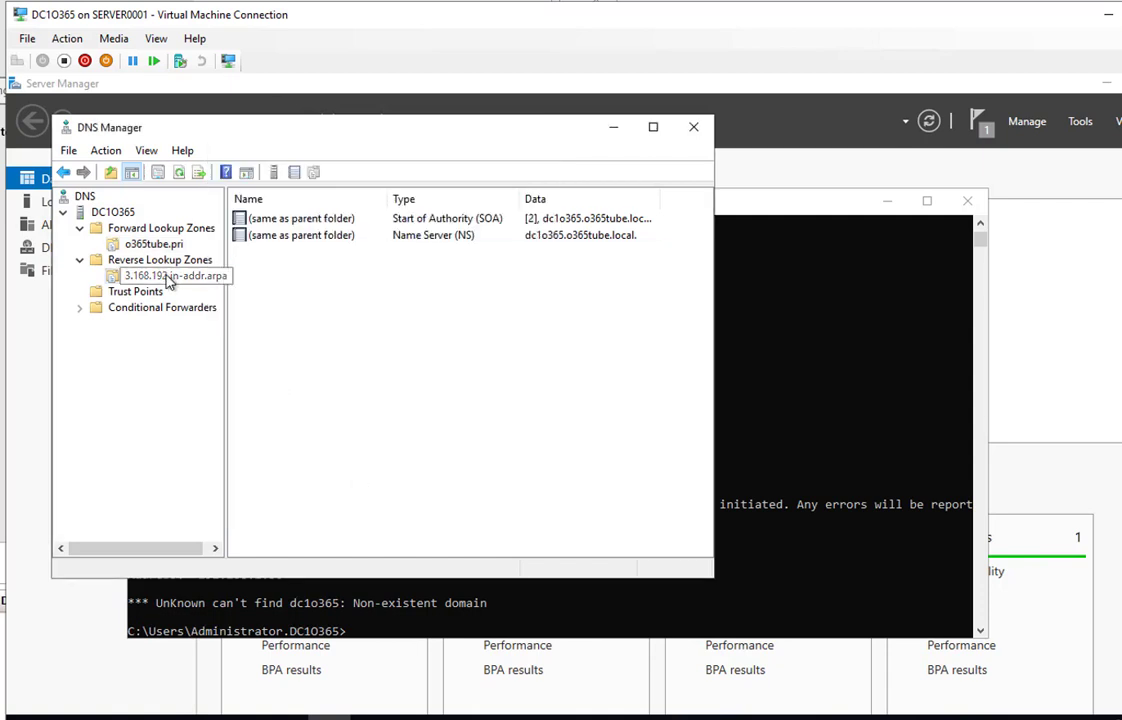
{"action": "right_click", "coordinate": [163, 276]}
{"action": "left_click", "coordinate": [229, 500]}
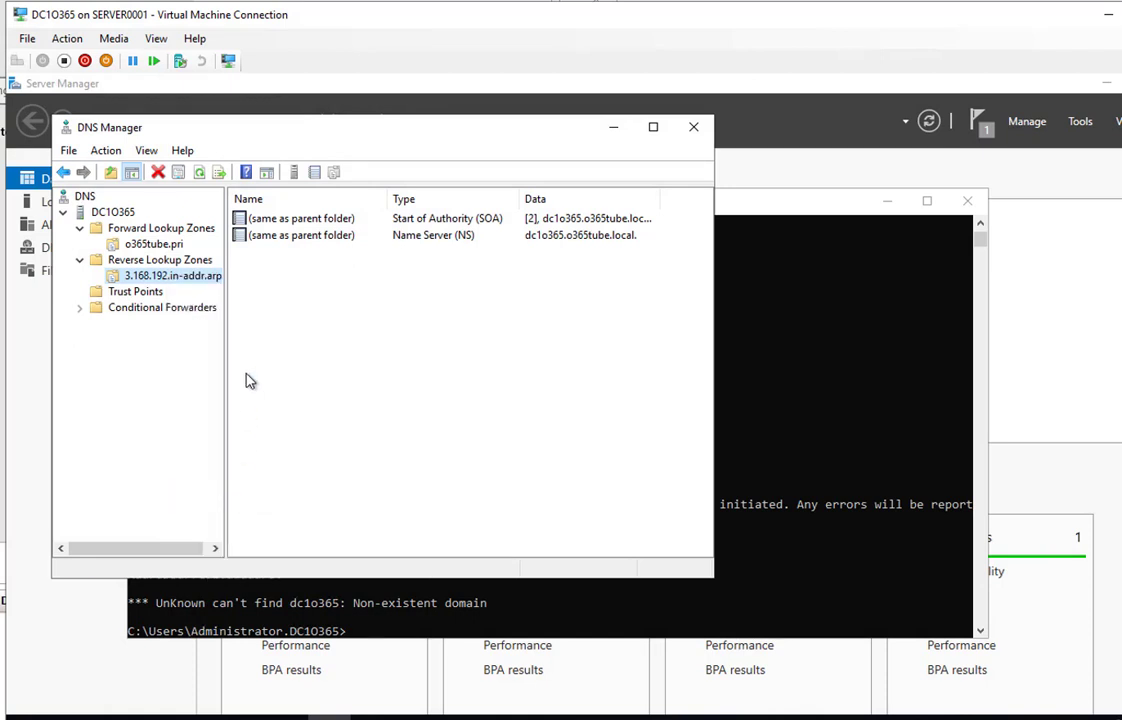
{"action": "left_click", "coordinate": [160, 245]}
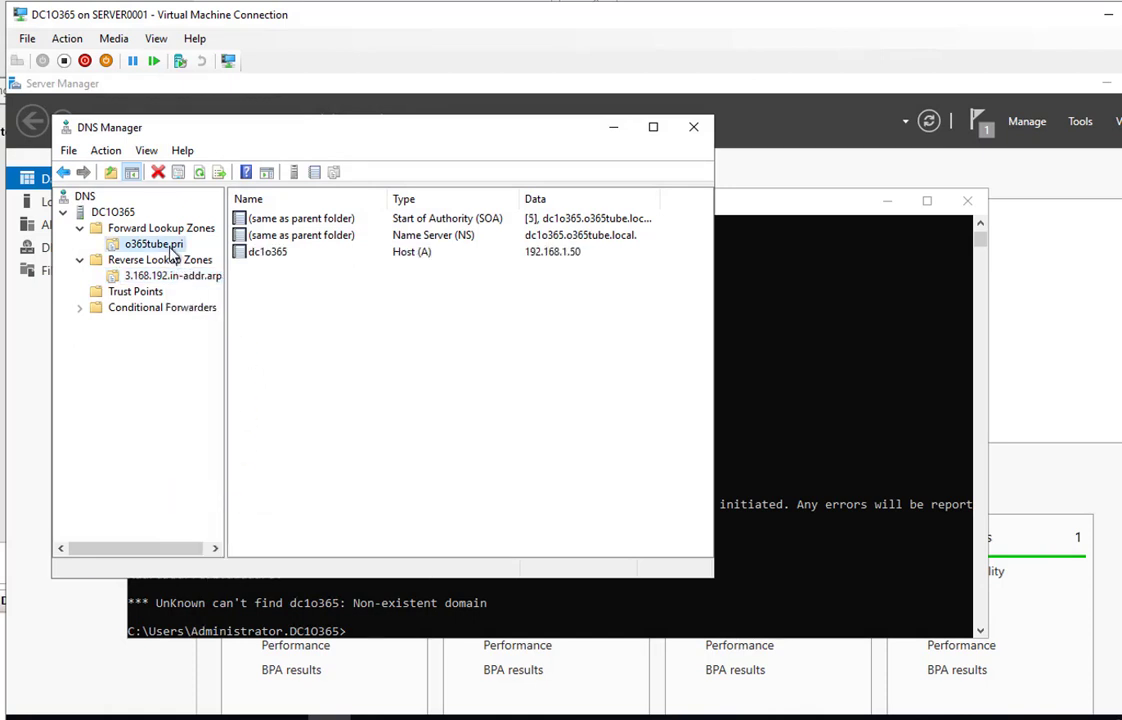
{"action": "left_click", "coordinate": [155, 228]}
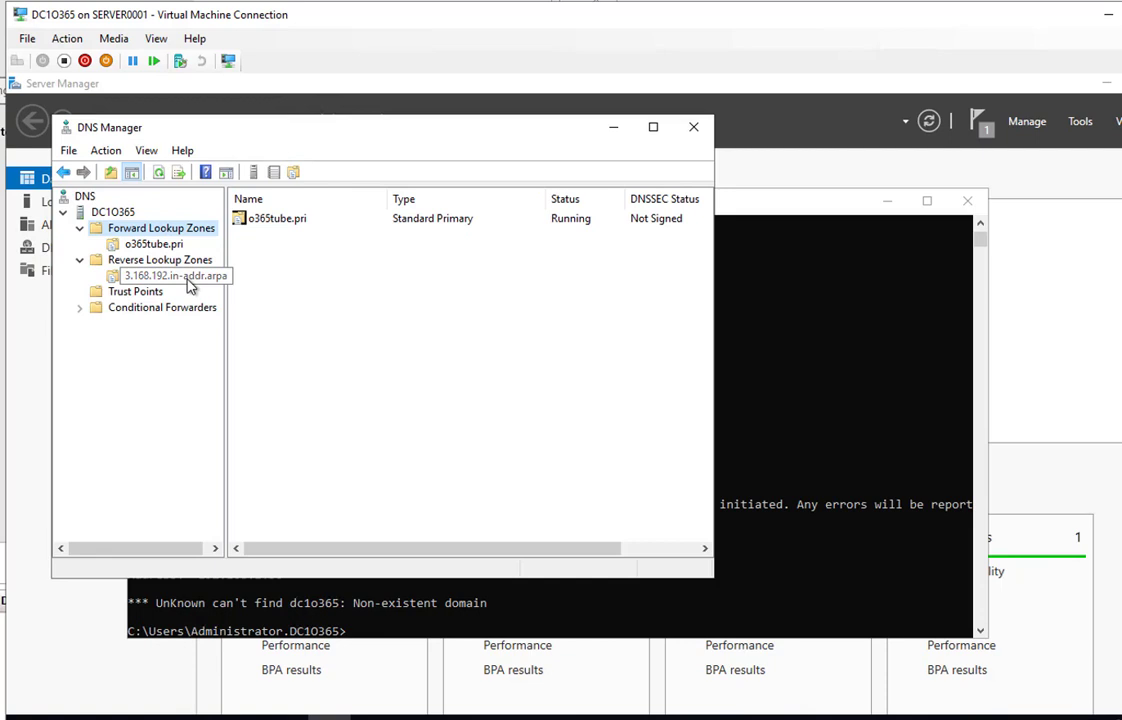